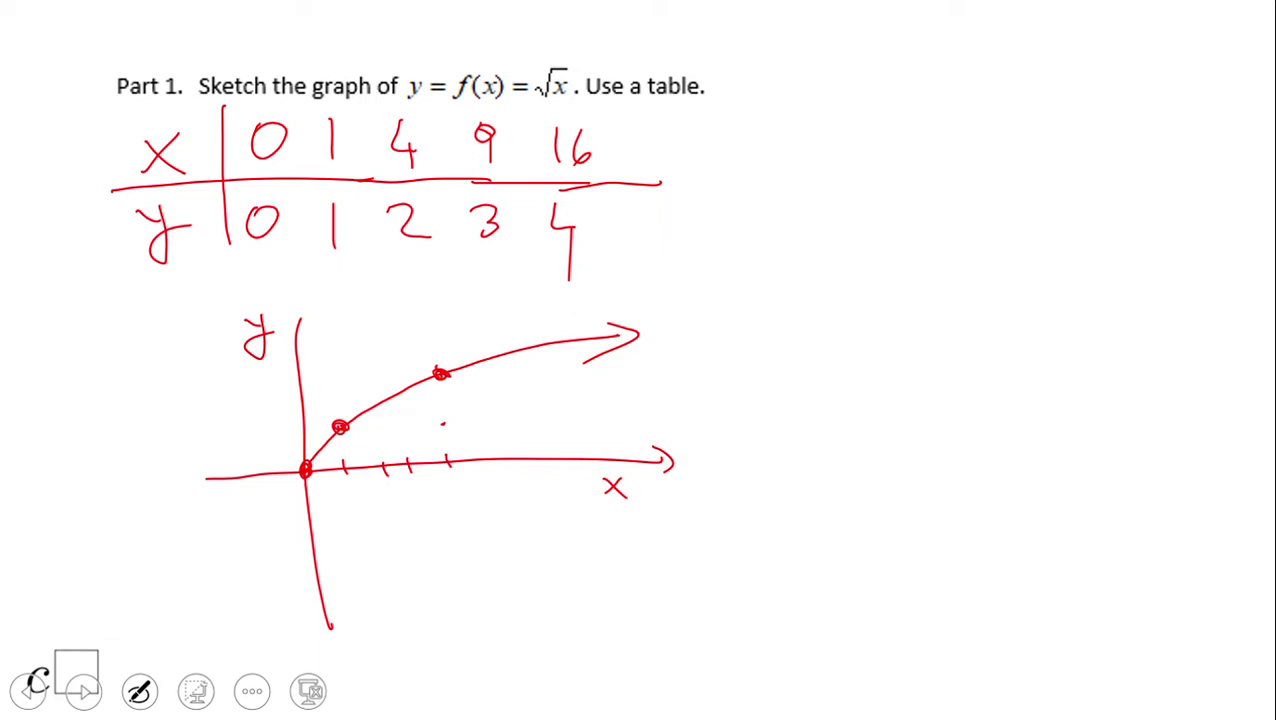
Step: Show the computer graph of y=√x next to the hand sketch, then advance to the Part 2 slide
key("Right")
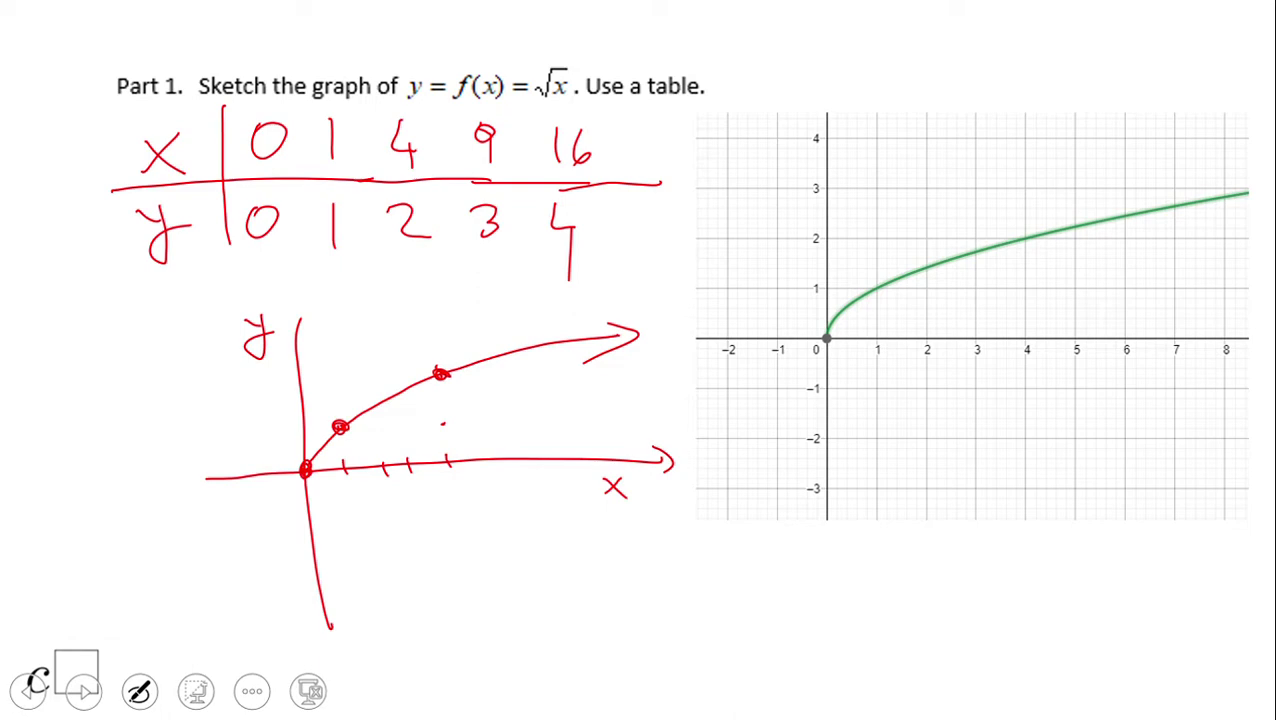
key("Right")
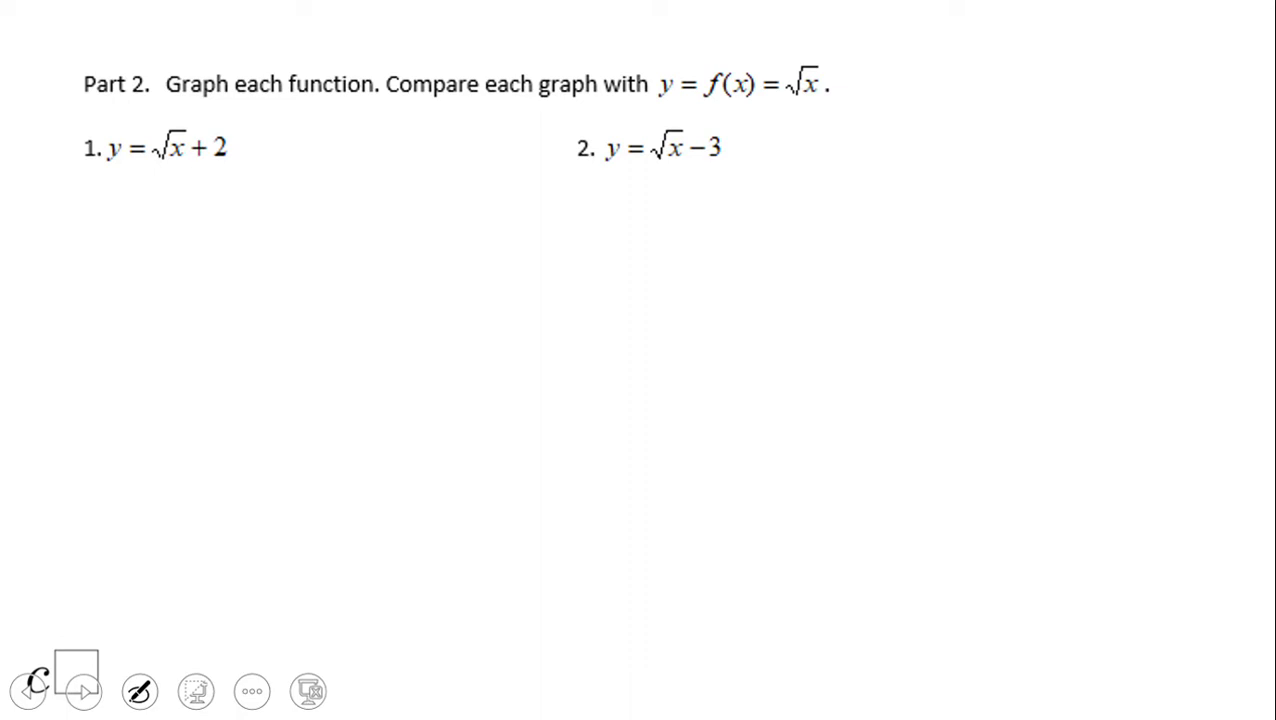
Step: Draw a T-table under problem 1 with x and y column headers
left_click_drag(136, 180, 141, 413)
left_click_drag(65, 210, 243, 210)
left_click_drag(103, 171, 85, 204)
mouse_move(80, 181)
left_mouse_down()
mouse_move(112, 199)
mouse_move(190, 188)
left_mouse_up()
mouse_move(190, 174)
left_mouse_down()
mouse_move(186, 202)
mouse_move(172, 200)
left_mouse_up()
left_click_drag(190, 192, 222, 184)
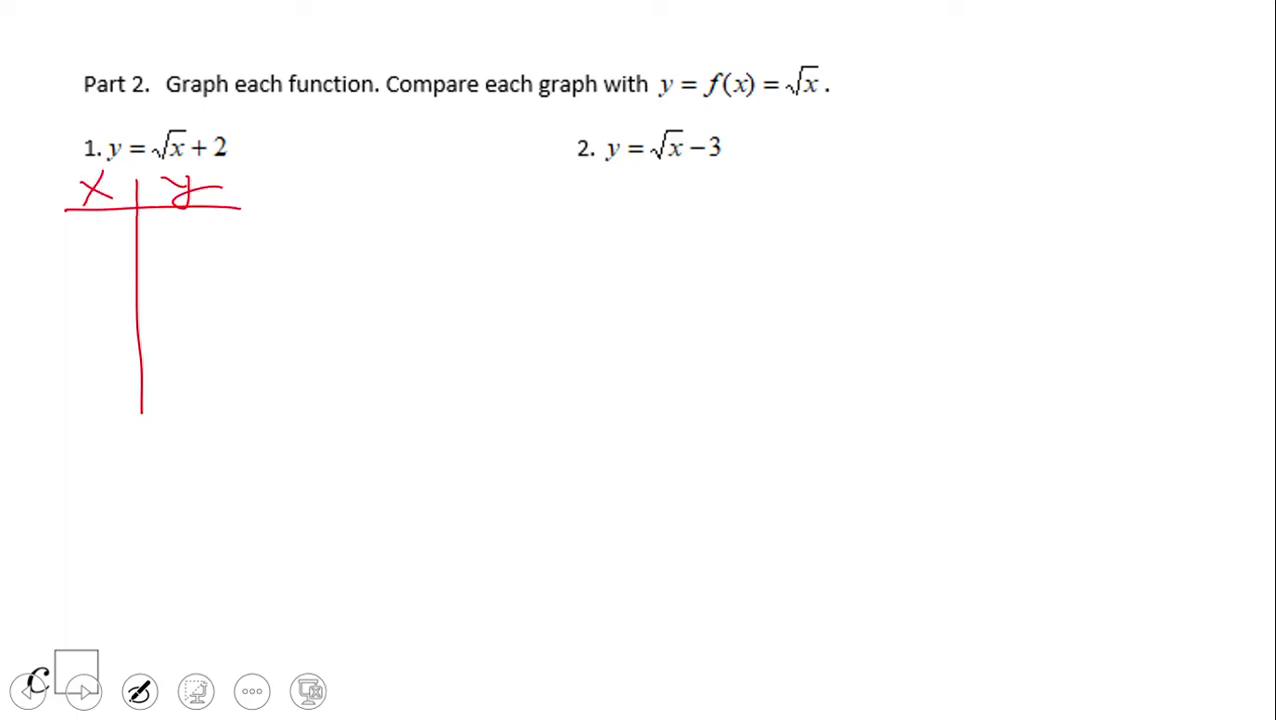
Step: Fill in the y=√x+2 rows 0→2, 1→3, 4→4 and 9→5
mouse_move(100, 222)
left_mouse_down()
mouse_move(113, 251)
mouse_move(92, 226)
left_mouse_up()
left_click_drag(174, 226, 213, 251)
left_click_drag(106, 274, 108, 314)
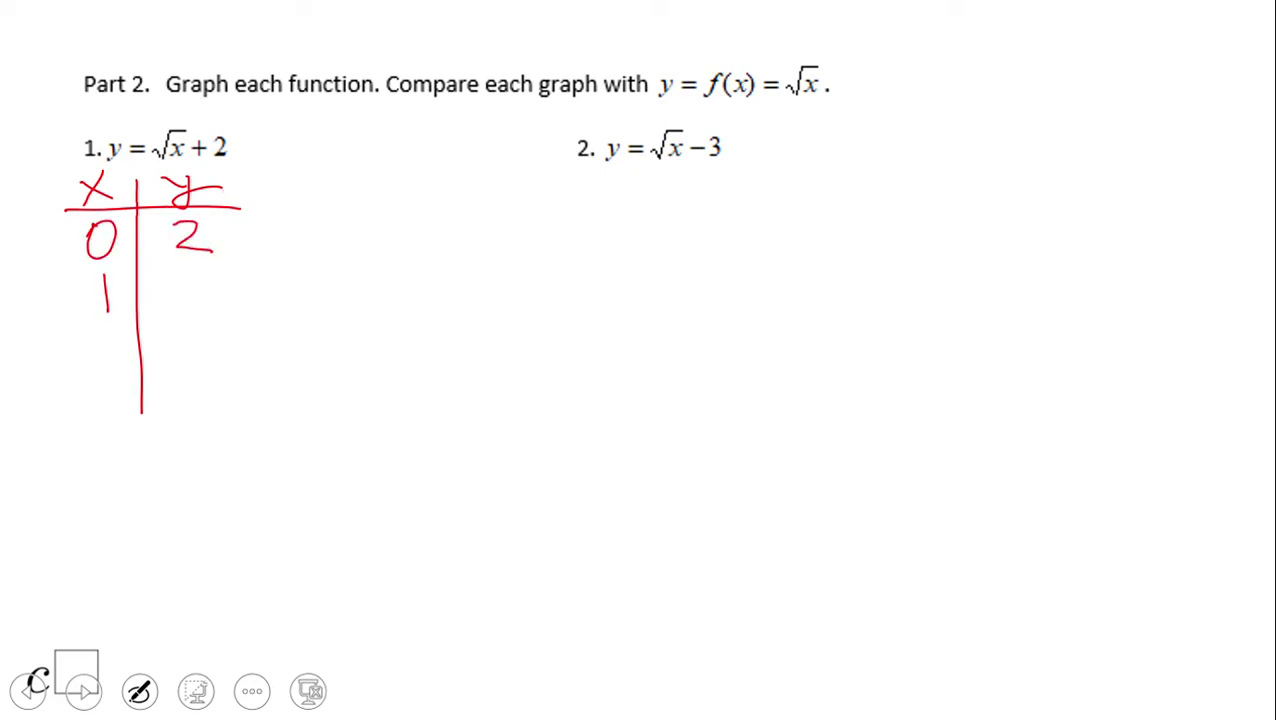
mouse_move(174, 266)
left_mouse_down()
mouse_move(196, 272)
mouse_move(176, 305)
left_mouse_up()
left_click_drag(100, 335, 122, 352)
left_click_drag(114, 342, 112, 378)
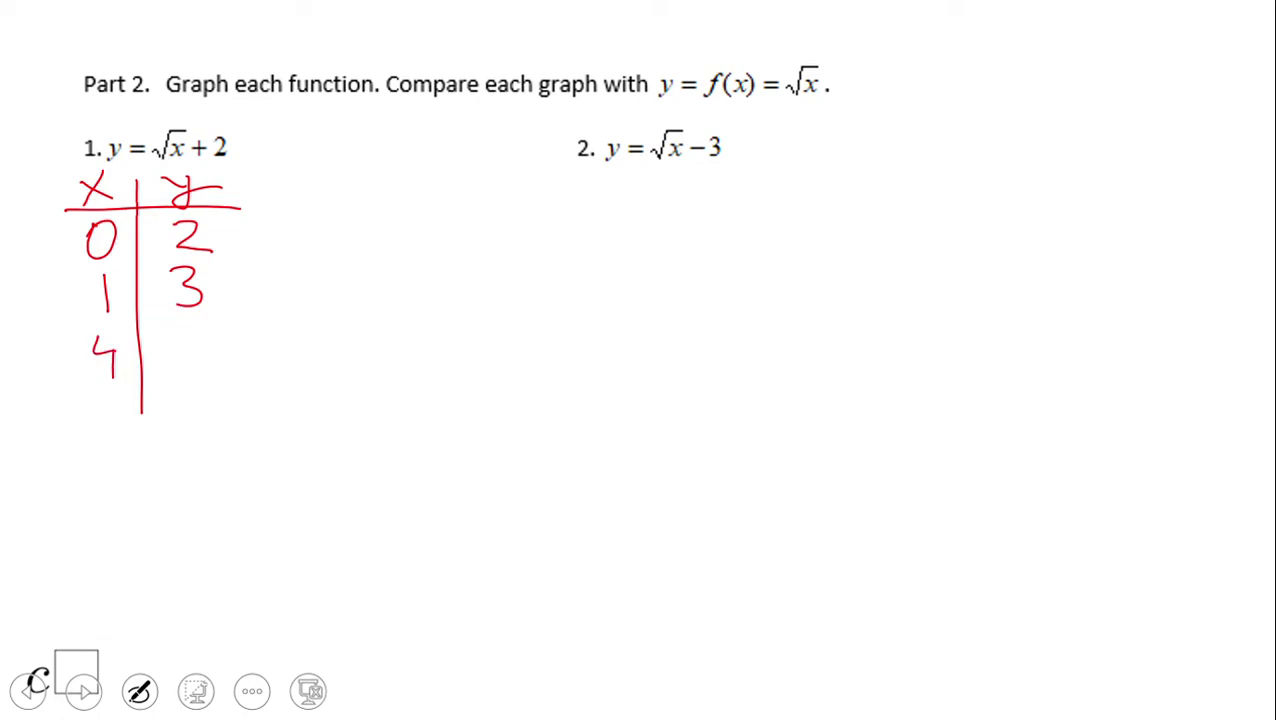
mouse_move(184, 328)
left_mouse_down()
mouse_move(204, 350)
mouse_move(202, 381)
mouse_move(142, 432)
mouse_move(155, 532)
left_mouse_up()
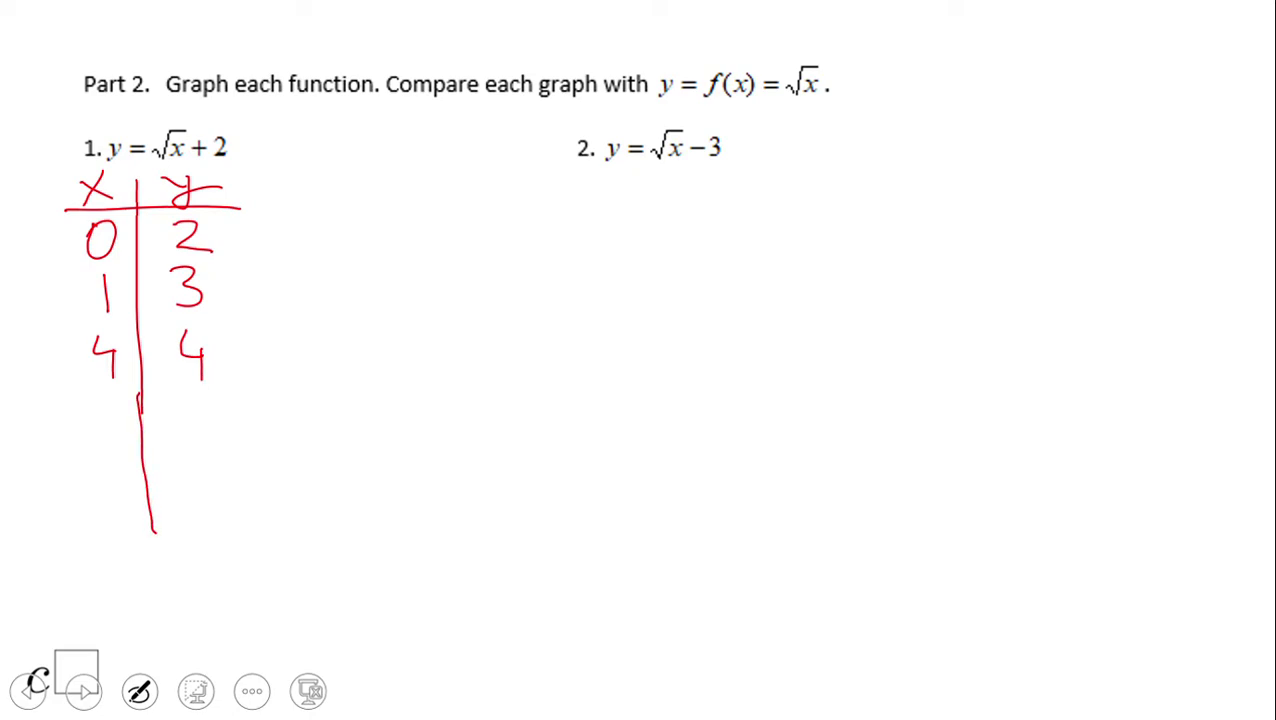
left_click_drag(114, 410, 114, 466)
mouse_move(183, 410)
left_mouse_down()
mouse_move(196, 440)
mouse_move(178, 455)
mouse_move(214, 407)
left_mouse_up()
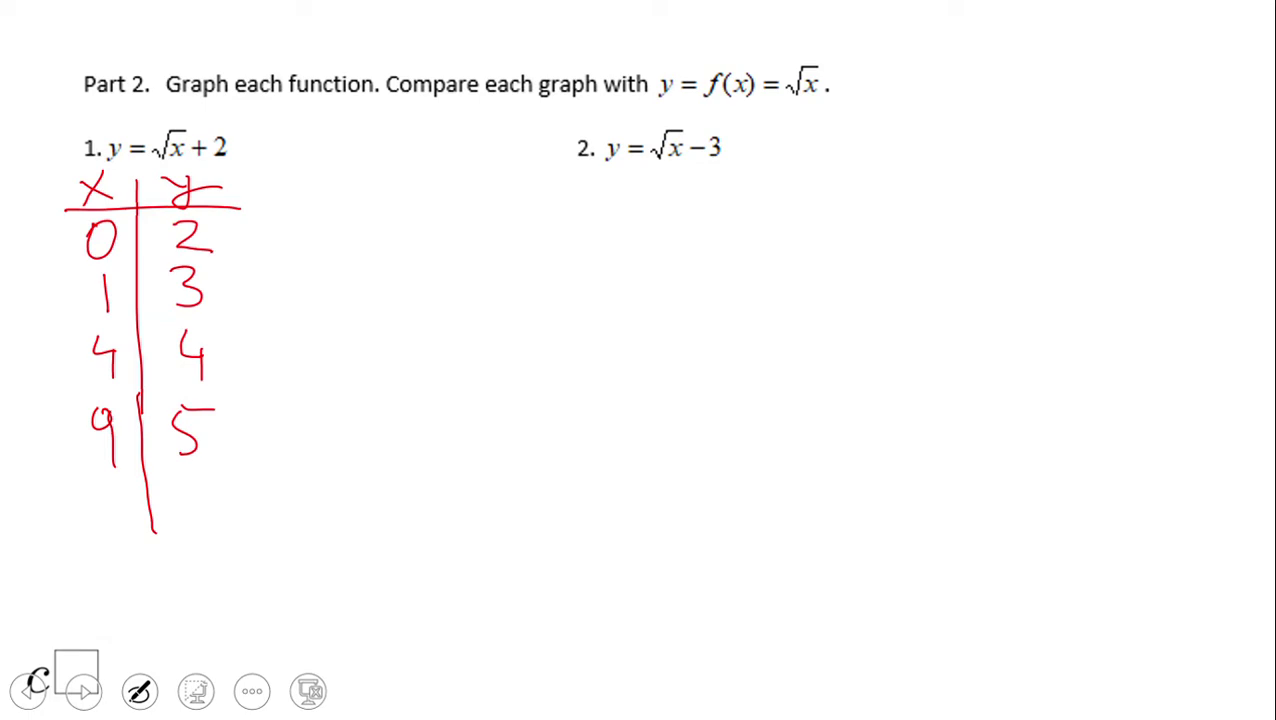
Step: Draw a second x/y T-table beside it and write 0 in its x column
left_click_drag(408, 162, 410, 518)
left_click_drag(293, 210, 532, 213)
left_click_drag(338, 166, 364, 194)
left_click_drag(362, 168, 340, 195)
mouse_move(438, 164)
left_mouse_down()
mouse_move(449, 198)
mouse_move(500, 180)
left_mouse_up()
mouse_move(350, 230)
left_mouse_down()
mouse_move(340, 265)
mouse_move(352, 228)
left_mouse_up()
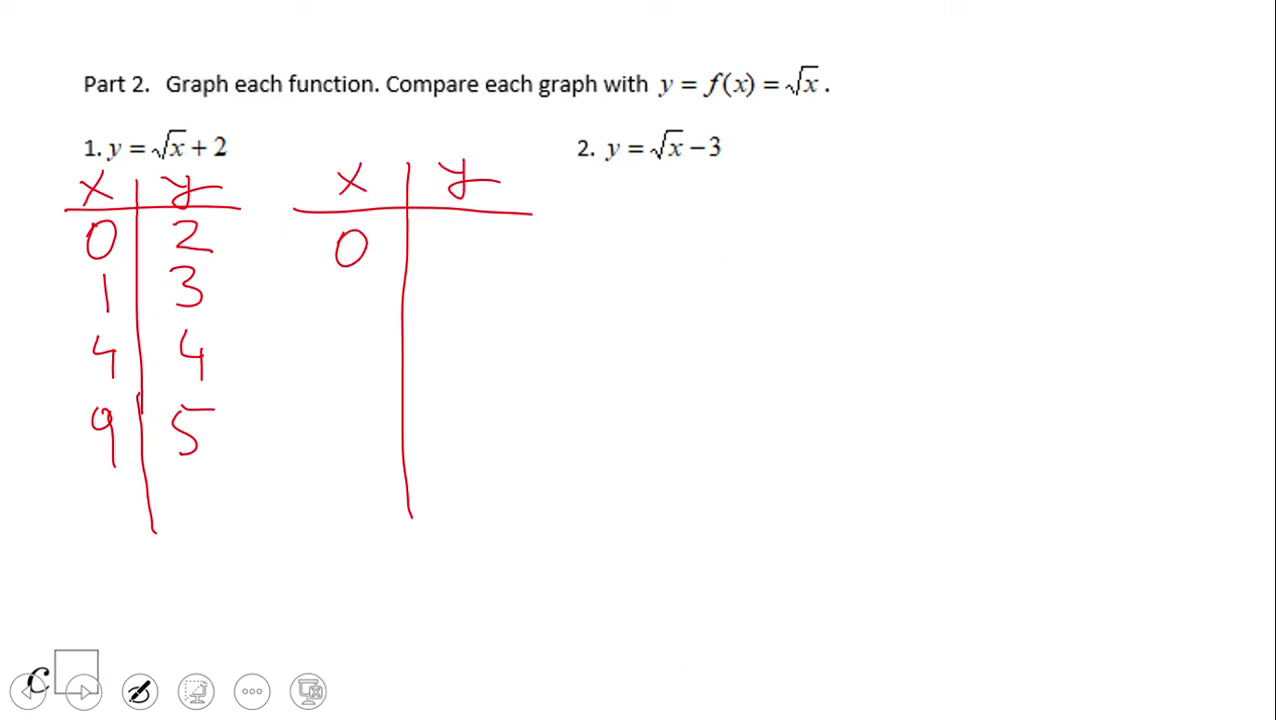
Step: Write the y=√x−3 values 0→−3, 1→−2, 4→−1 and 9→0 in the second table
mouse_move(470, 234)
left_mouse_down()
mouse_move(488, 240)
mouse_move(479, 266)
mouse_move(470, 245)
left_mouse_up()
left_click(428, 246)
left_click_drag(343, 284, 348, 335)
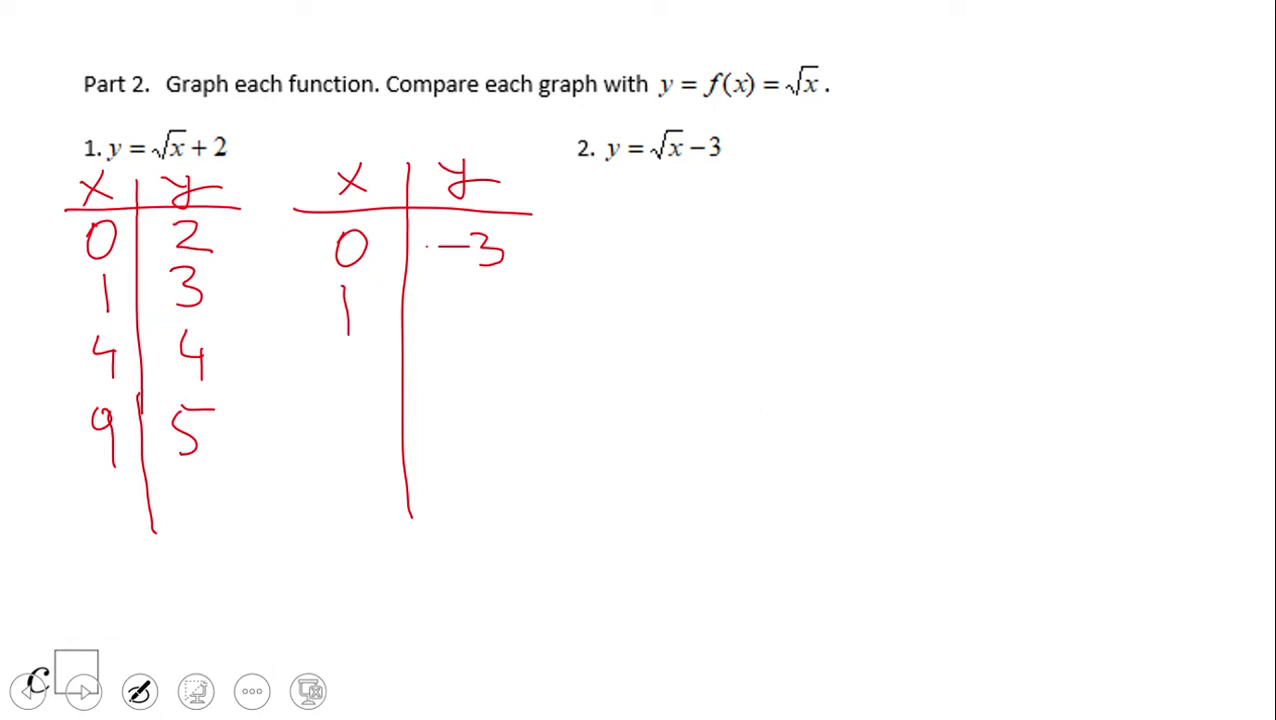
mouse_move(434, 298)
left_mouse_down()
mouse_move(470, 296)
mouse_move(514, 318)
left_mouse_up()
mouse_move(347, 345)
left_mouse_down()
mouse_move(342, 362)
mouse_move(370, 373)
left_mouse_up()
left_click_drag(370, 358, 371, 396)
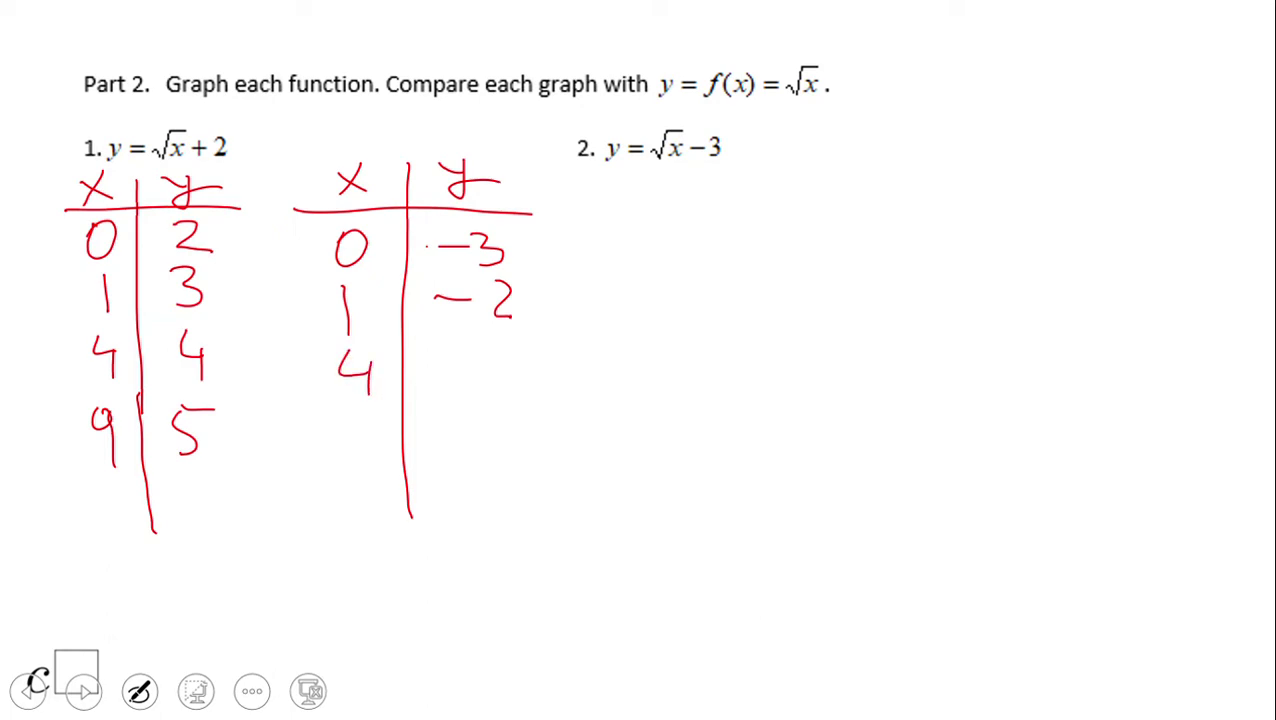
left_click_drag(437, 352, 474, 350)
left_click_drag(494, 337, 495, 382)
mouse_move(364, 420)
left_mouse_down()
mouse_move(344, 438)
mouse_move(382, 478)
left_mouse_up()
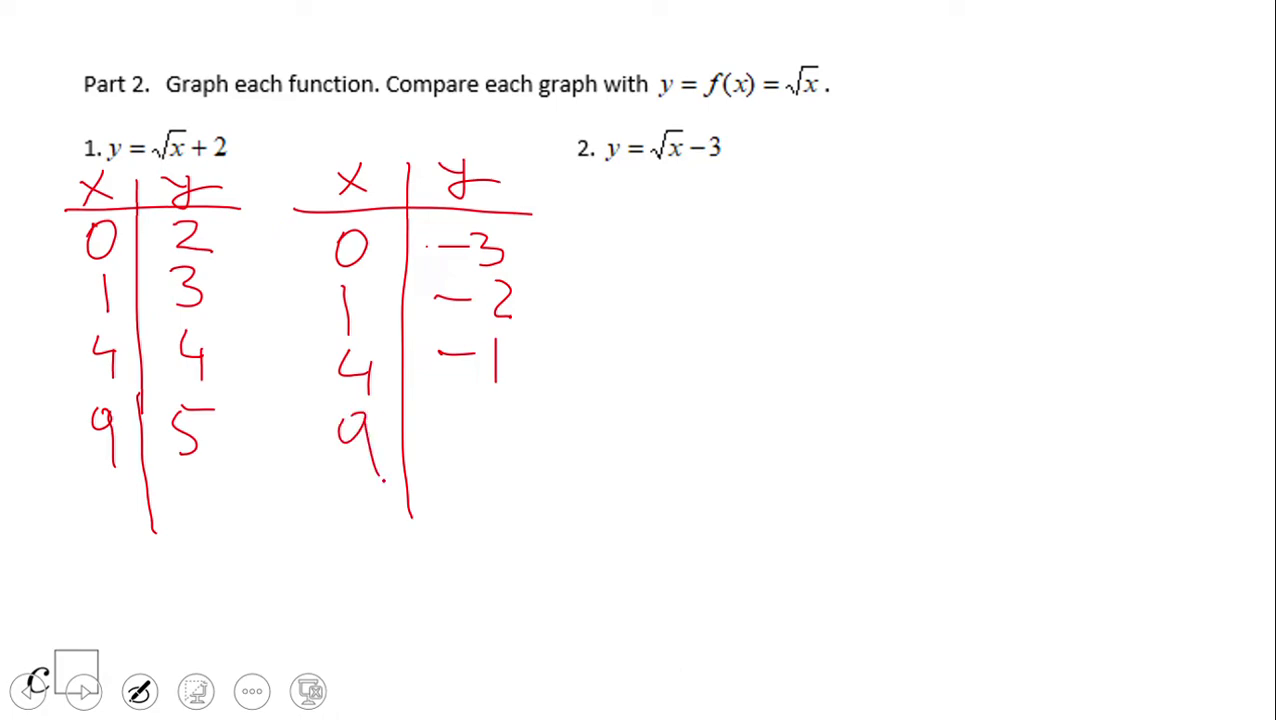
mouse_move(456, 424)
left_mouse_down()
mouse_move(437, 462)
mouse_move(455, 424)
left_mouse_up()
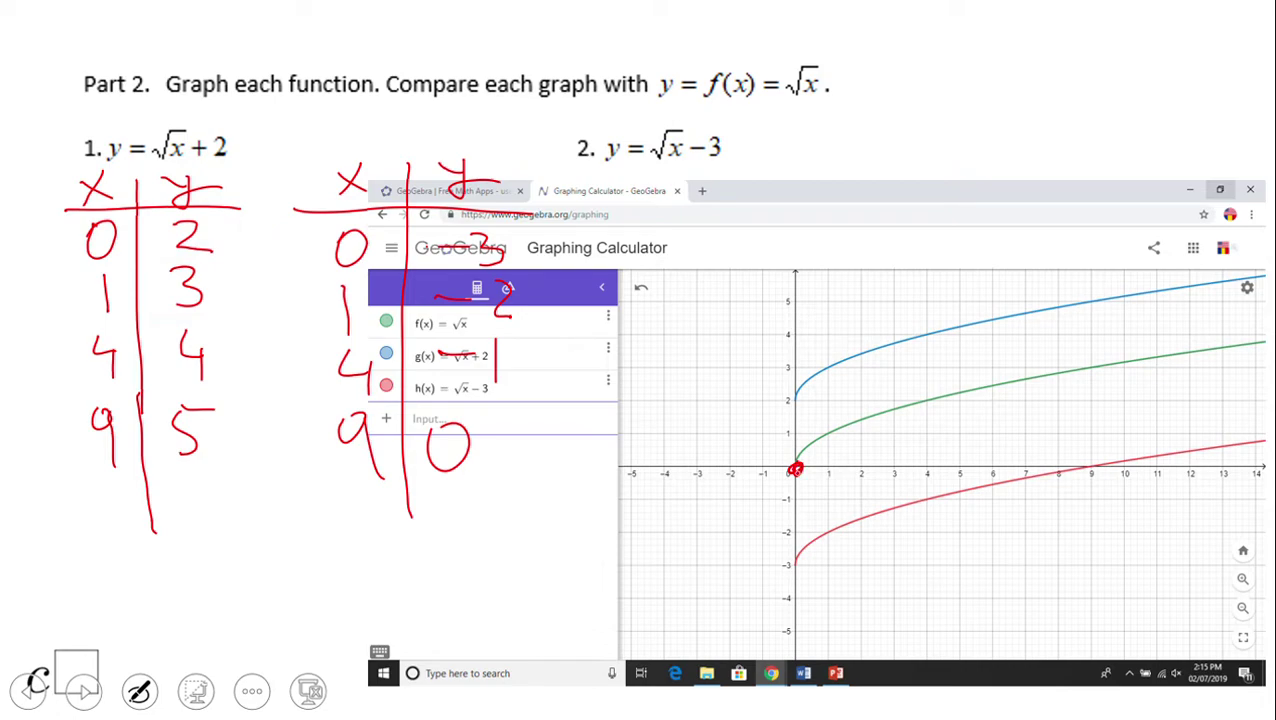
Step: Trace the green √x curve, then loop each table with an arrow to its blue or red curve
left_click_drag(795, 469, 796, 467)
mouse_move(796, 467)
left_mouse_down()
mouse_move(868, 414)
mouse_move(1078, 364)
mouse_move(1270, 342)
left_mouse_up()
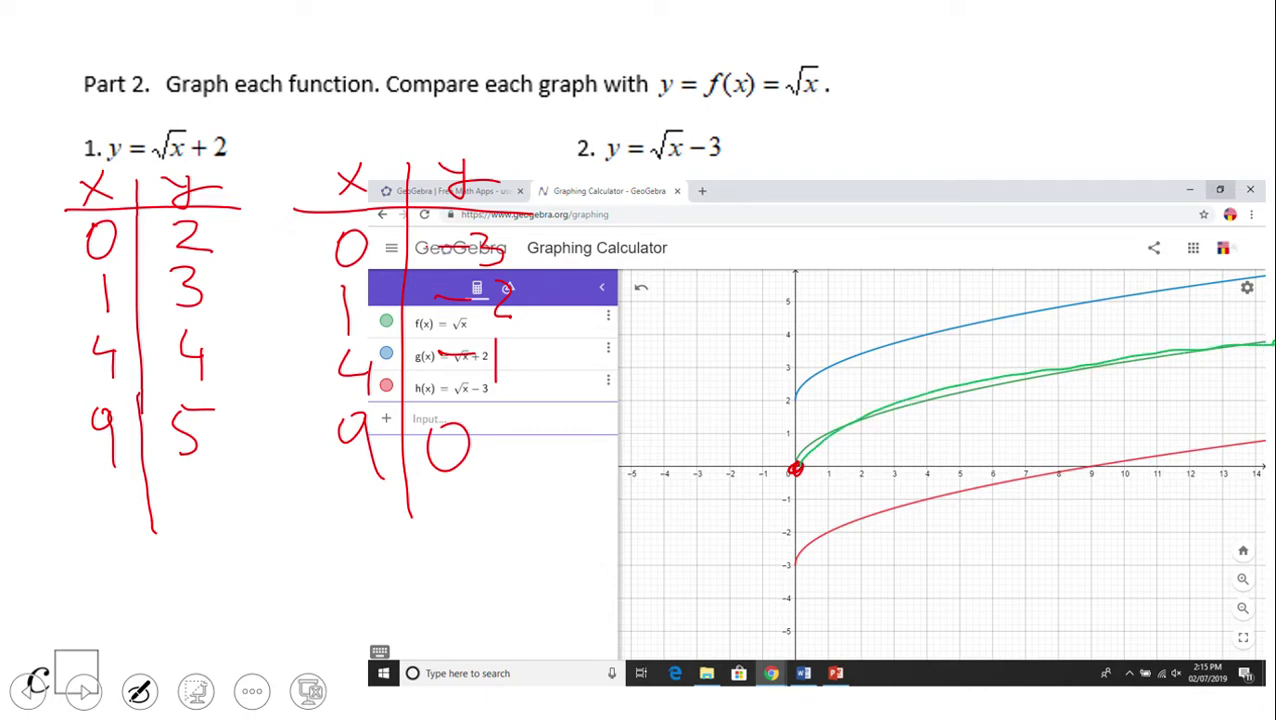
mouse_move(252, 138)
left_mouse_down()
mouse_move(155, 121)
mouse_move(60, 514)
mouse_move(97, 562)
left_mouse_up()
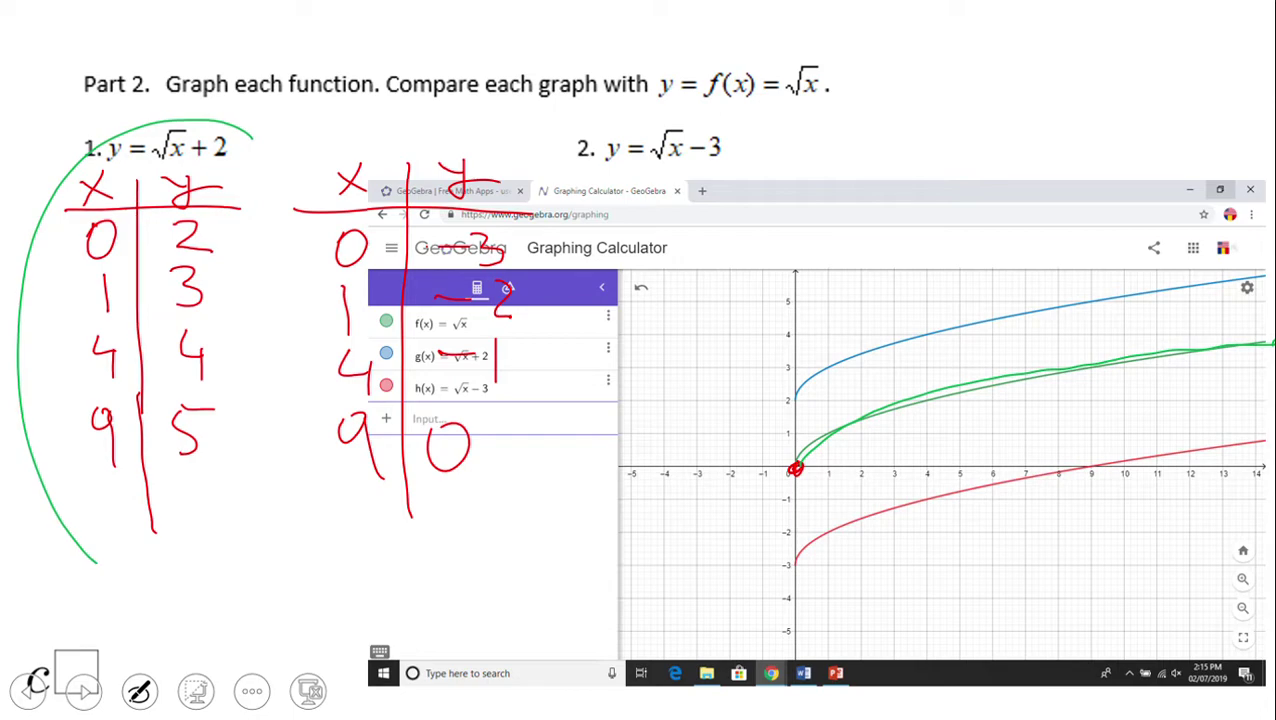
mouse_move(232, 117)
left_mouse_down()
mouse_move(120, 124)
mouse_move(89, 150)
left_mouse_up()
mouse_move(244, 116)
left_mouse_down()
mouse_move(90, 145)
mouse_move(48, 505)
mouse_move(264, 318)
mouse_move(214, 502)
mouse_move(402, 588)
mouse_move(696, 340)
mouse_move(876, 338)
mouse_move(860, 348)
left_mouse_up()
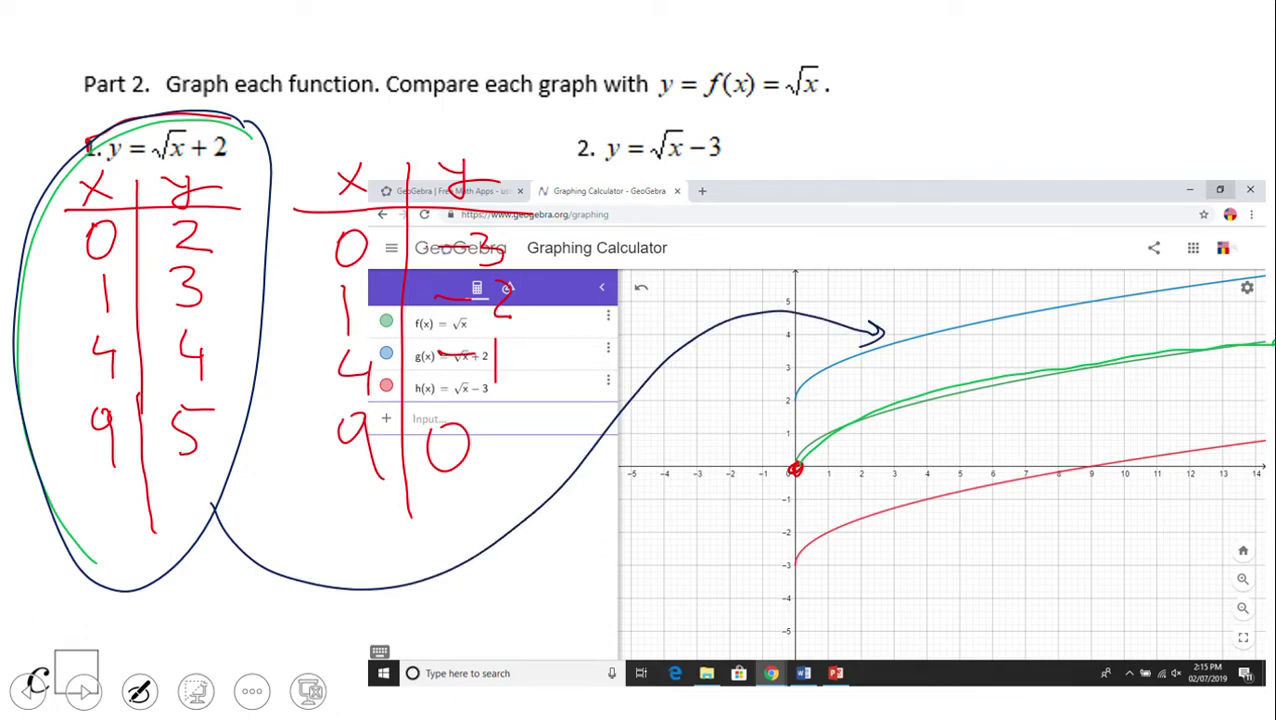
mouse_move(452, 124)
left_mouse_down()
mouse_move(338, 156)
mouse_move(304, 347)
mouse_move(355, 508)
mouse_move(458, 531)
mouse_move(545, 338)
mouse_move(510, 127)
mouse_move(468, 104)
left_mouse_up()
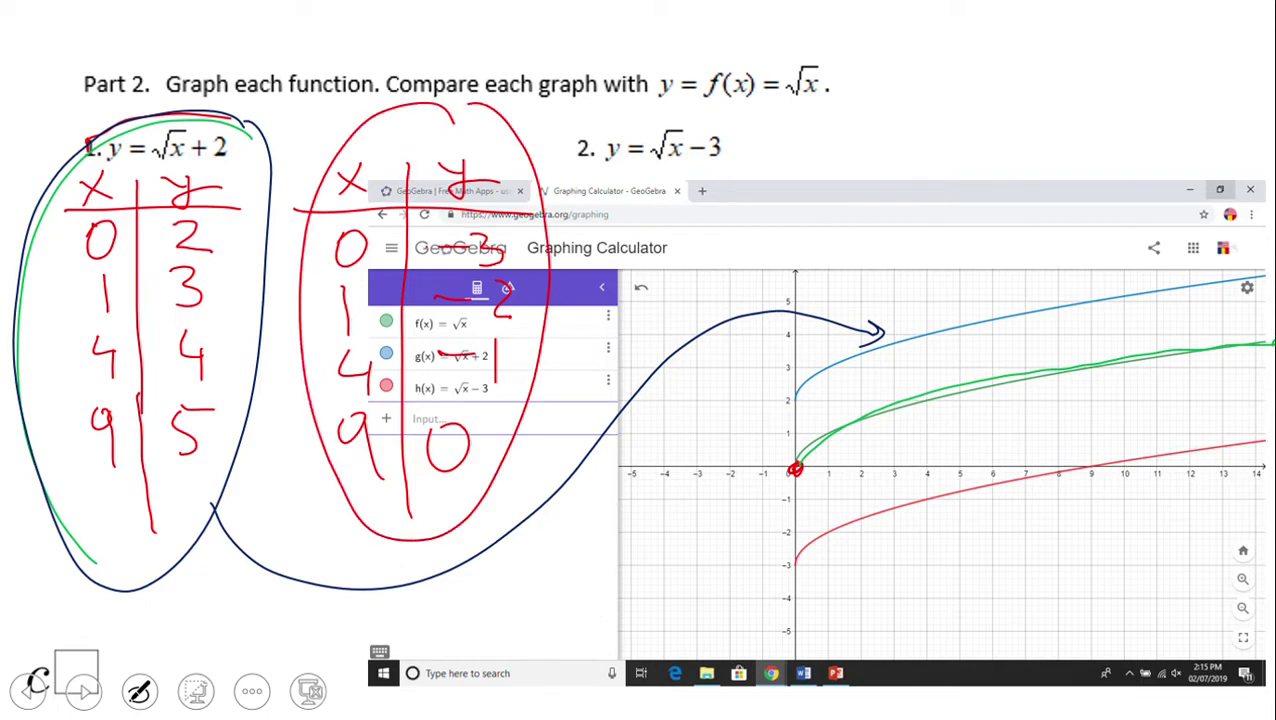
mouse_move(462, 518)
left_mouse_down()
mouse_move(563, 630)
mouse_move(794, 635)
mouse_move(891, 554)
mouse_move(913, 518)
left_mouse_up()
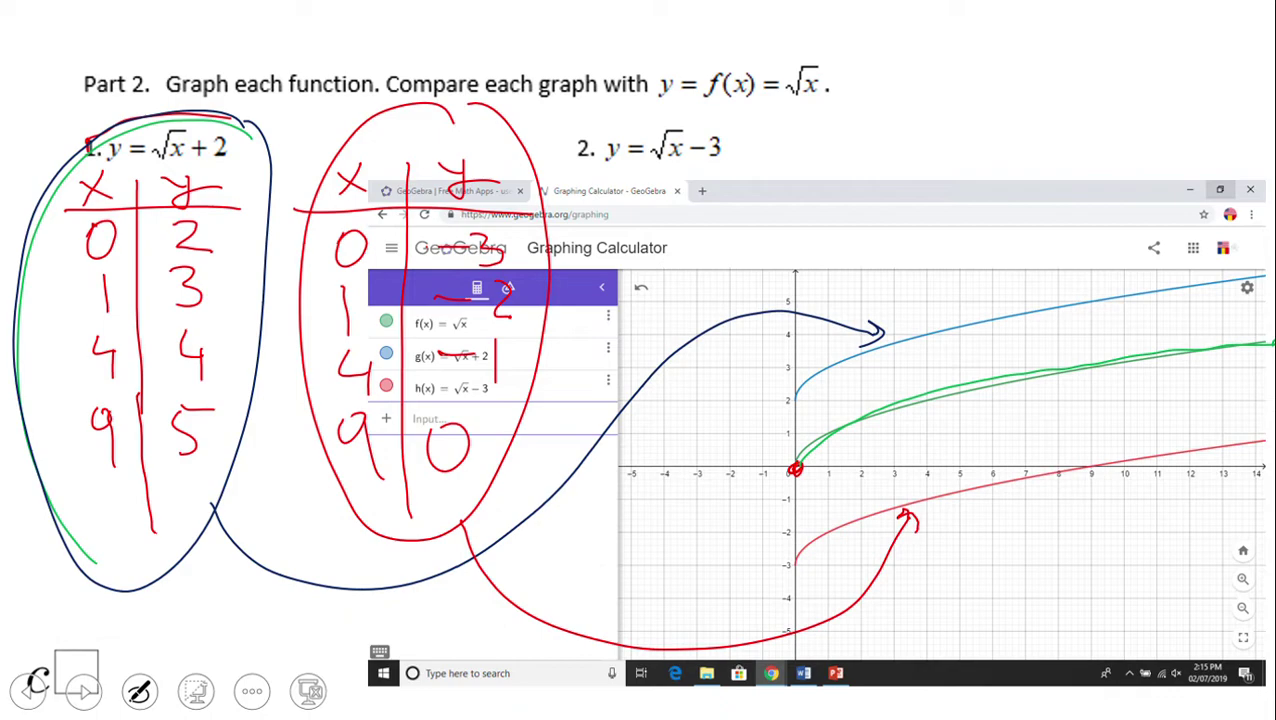
Step: Circle +2 and −3, mark the up-2 and down-3 shifts on the y-axis, and advance to Part 3
mouse_move(206, 120)
left_mouse_down()
mouse_move(238, 160)
mouse_move(200, 166)
left_mouse_up()
mouse_move(794, 466)
left_mouse_down()
mouse_move(774, 410)
mouse_move(794, 398)
left_mouse_up()
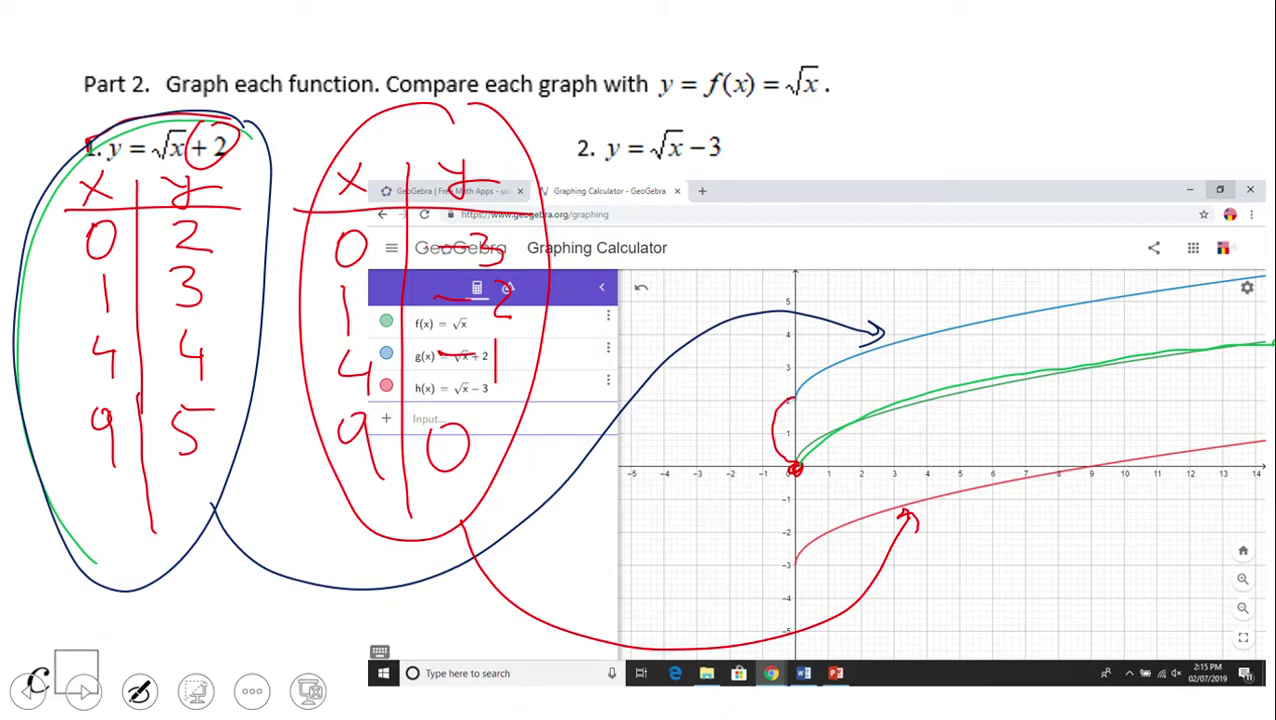
mouse_move(722, 125)
left_mouse_down()
mouse_move(698, 129)
mouse_move(712, 123)
left_mouse_up()
mouse_move(792, 467)
left_mouse_down()
mouse_move(770, 508)
mouse_move(794, 563)
left_mouse_up()
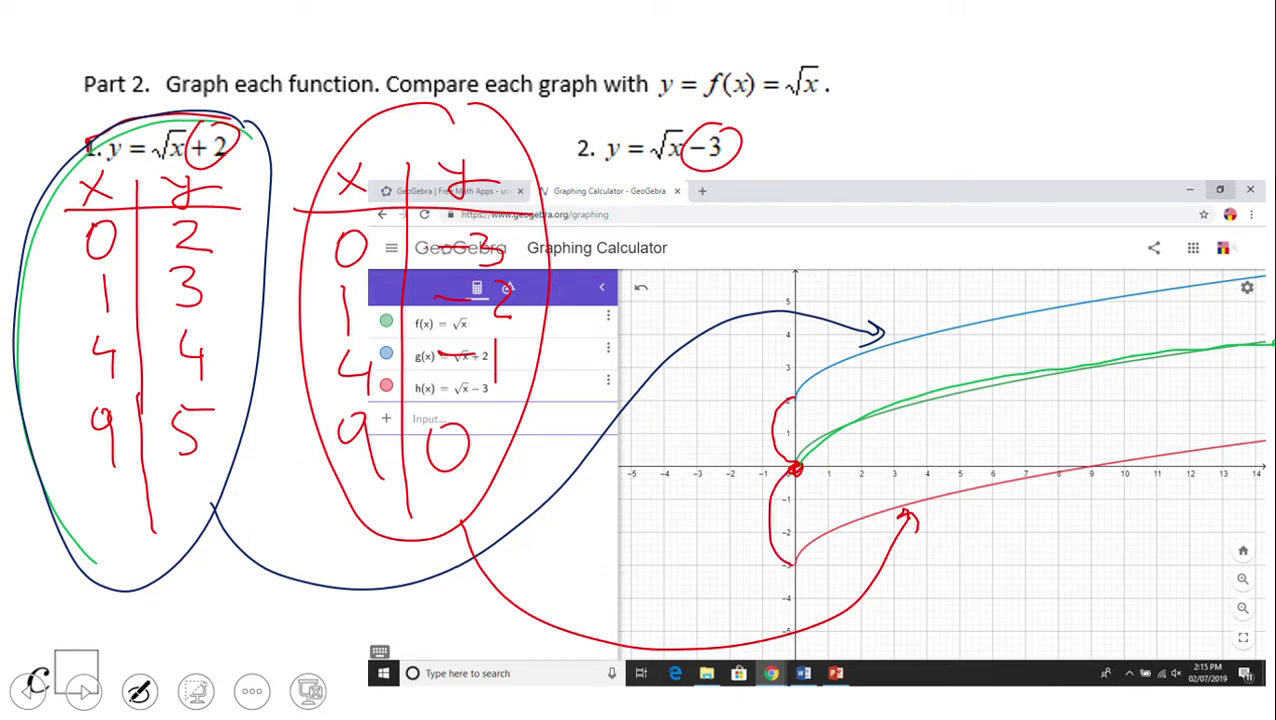
key("Right")
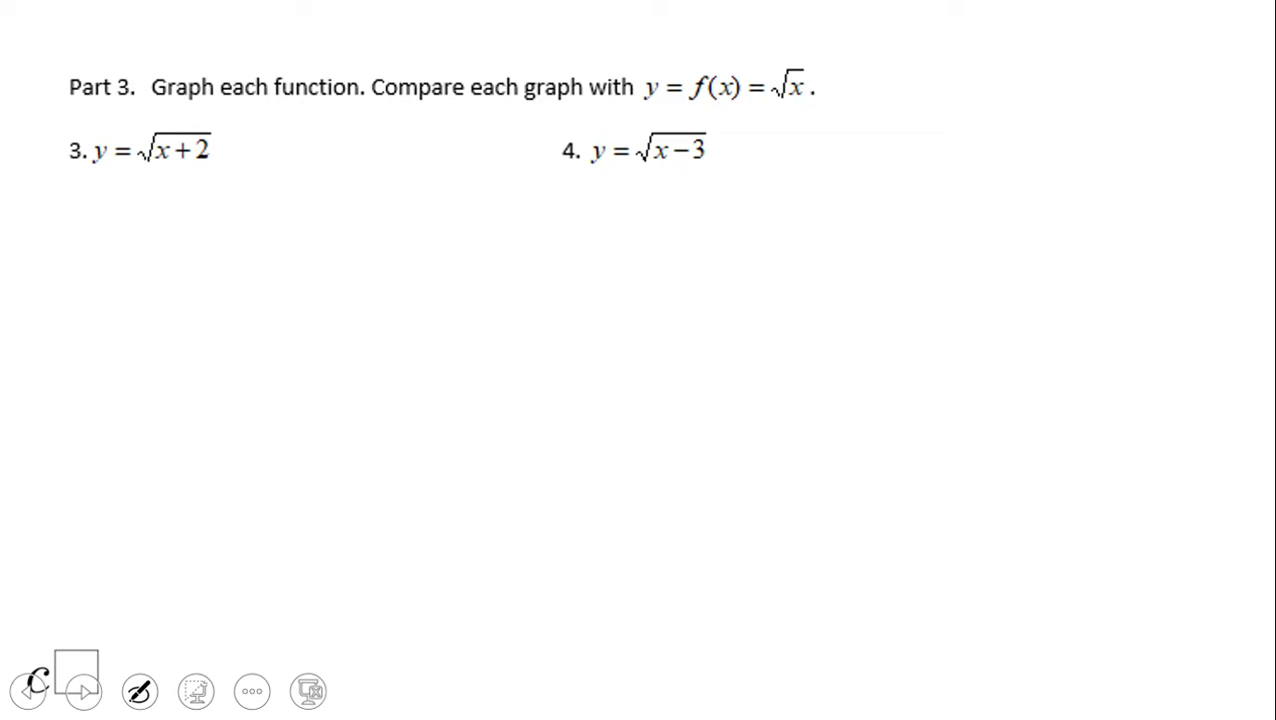
Step: Draw a T-table under problem 3 with x and y column headers
left_click_drag(173, 176, 176, 388)
left_click_drag(98, 203, 303, 208)
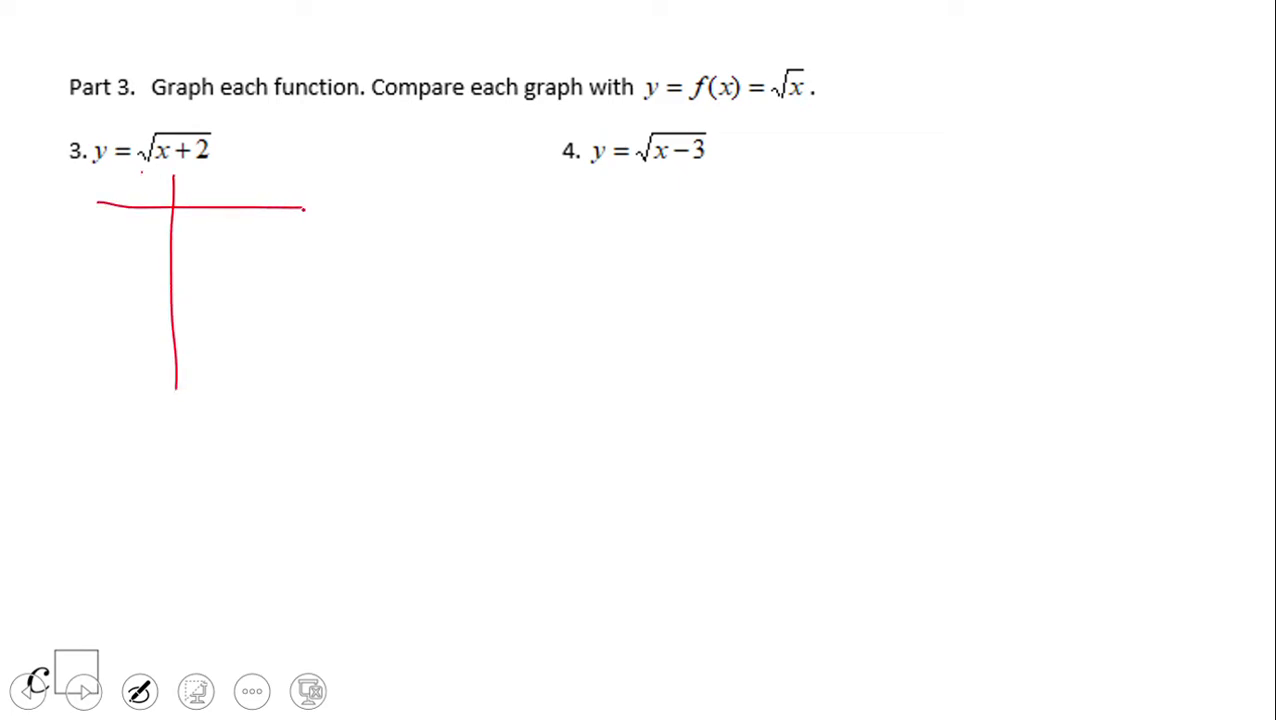
left_click_drag(130, 175, 152, 197)
left_click_drag(148, 175, 130, 197)
left_click_drag(214, 180, 232, 178)
left_click_drag(246, 164, 238, 195)
left_click_drag(234, 184, 288, 177)
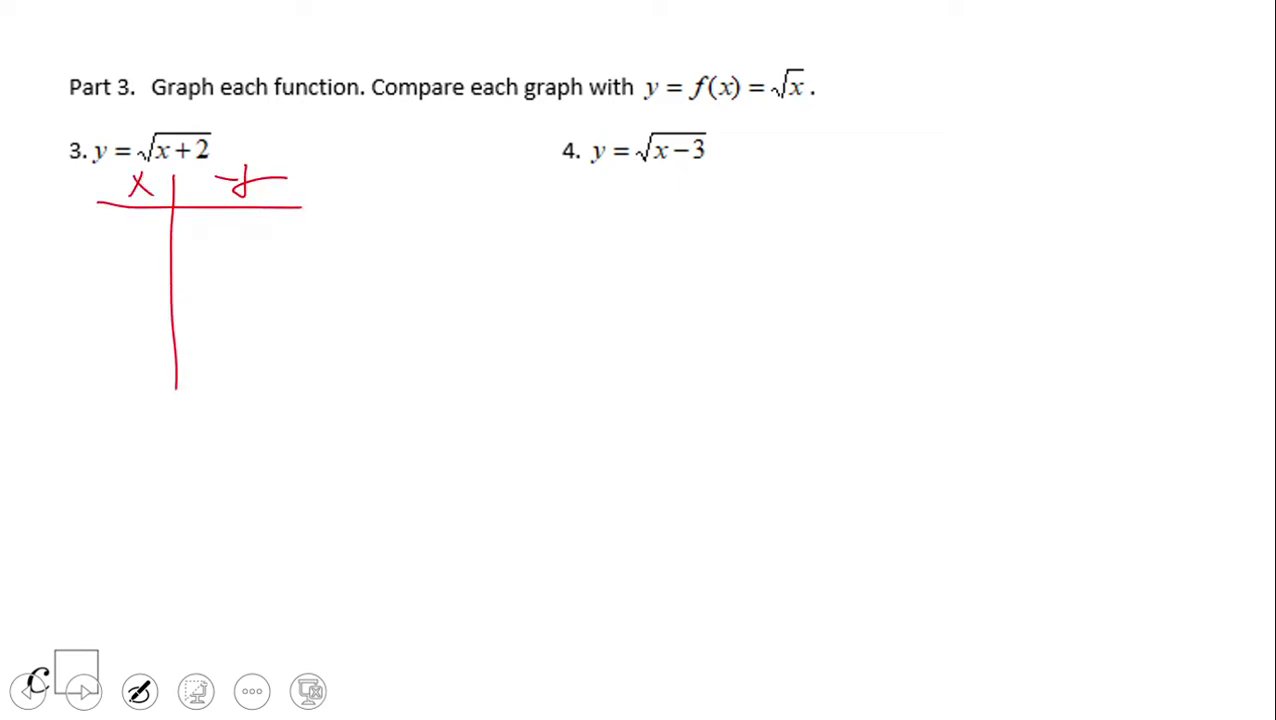
Step: Fill in the y=√(x+2) rows −2→0, −1→1, 2→4 and draw a second table's vertical line
left_click_drag(96, 234, 126, 234)
left_click_drag(132, 222, 160, 242)
mouse_move(226, 218)
left_mouse_down()
mouse_move(214, 242)
mouse_move(222, 217)
left_mouse_up()
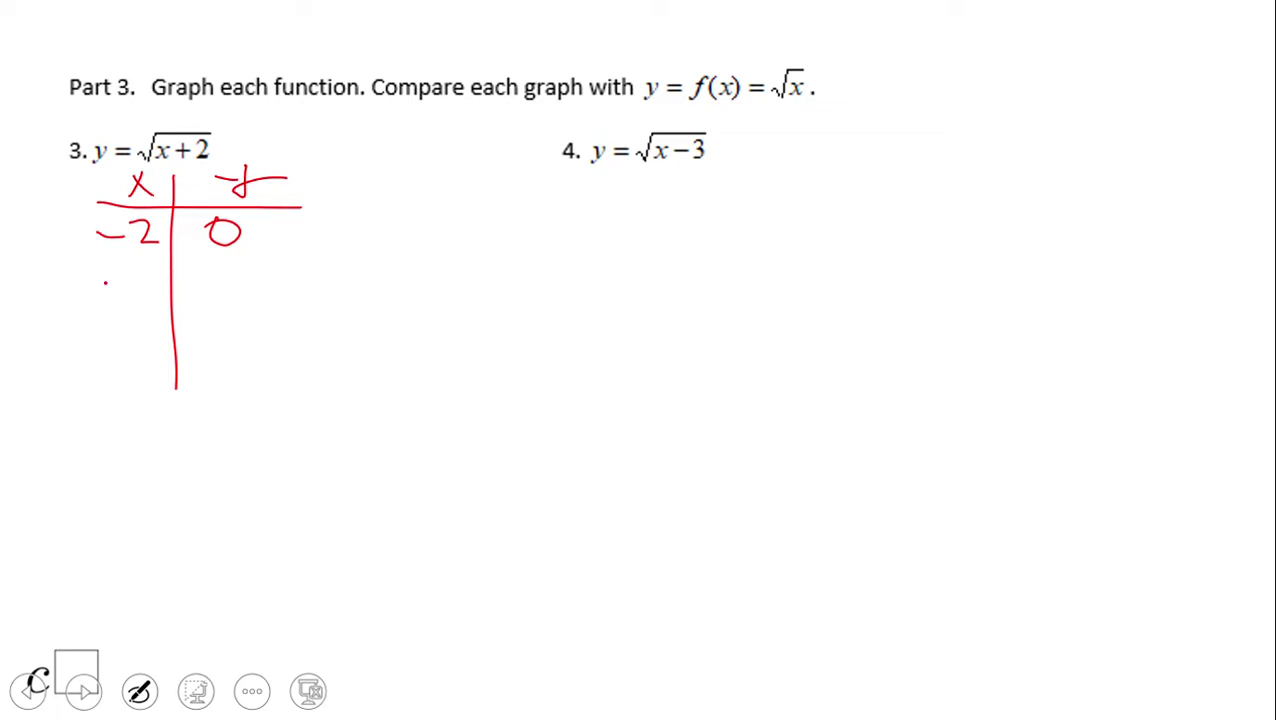
left_click_drag(100, 283, 133, 282)
left_click_drag(146, 270, 152, 294)
left_click_drag(223, 257, 227, 305)
mouse_move(122, 334)
left_mouse_down()
mouse_move(148, 334)
mouse_move(148, 368)
left_mouse_up()
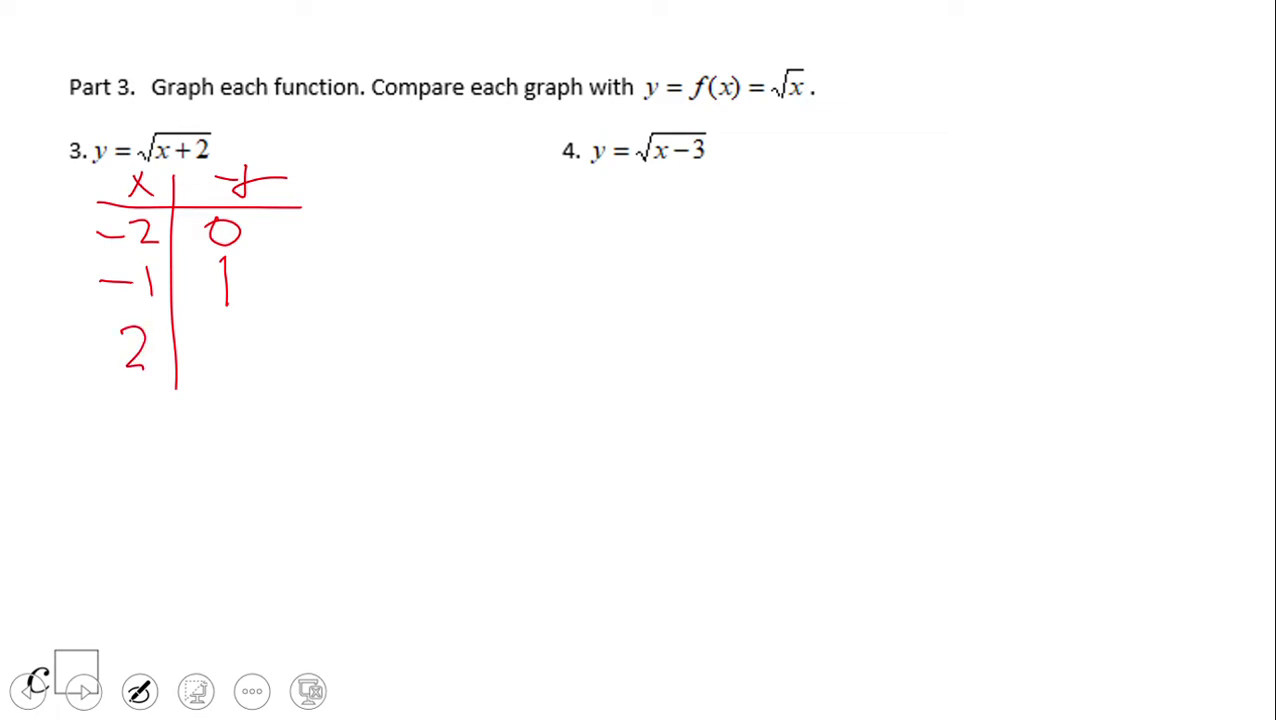
left_click_drag(212, 317, 225, 370)
left_click_drag(432, 148, 438, 398)
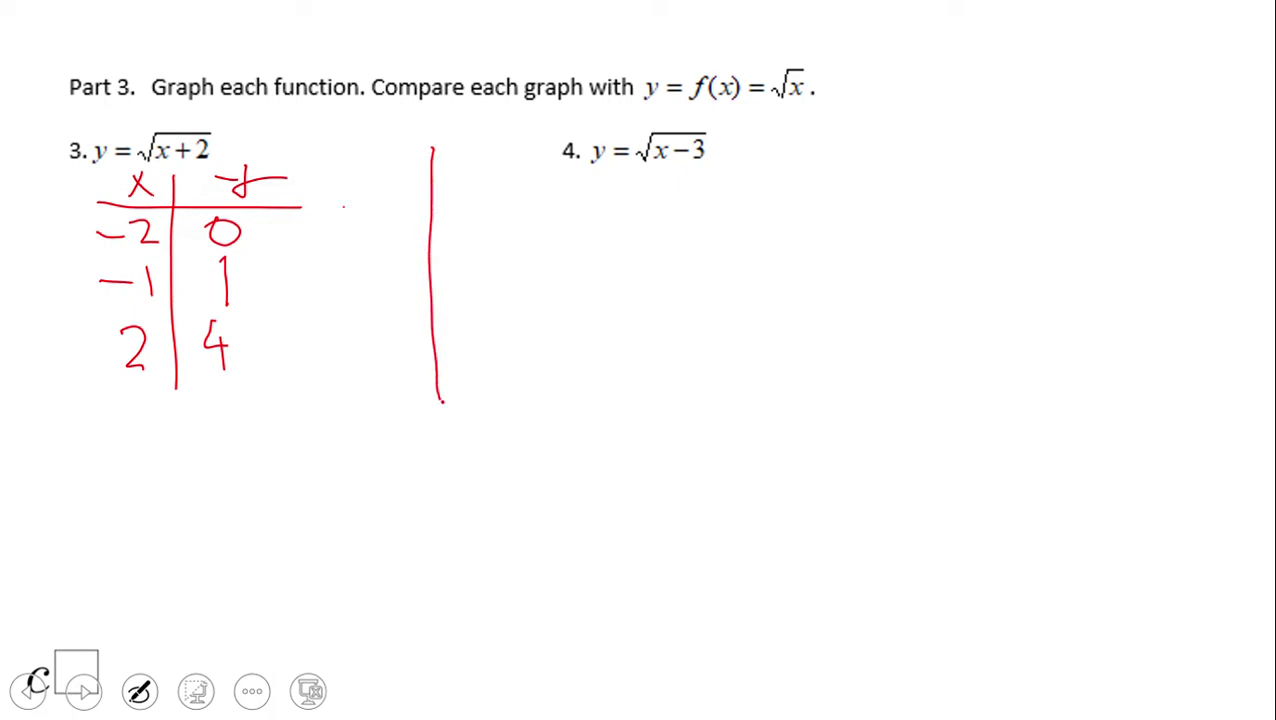
Step: Complete the second T-table with x/y headers and the y=√(x−3) rows 3→0, 4→1, 7→2
left_click_drag(343, 207, 550, 205)
mouse_move(370, 158)
left_mouse_down()
mouse_move(395, 186)
mouse_move(370, 188)
left_mouse_up()
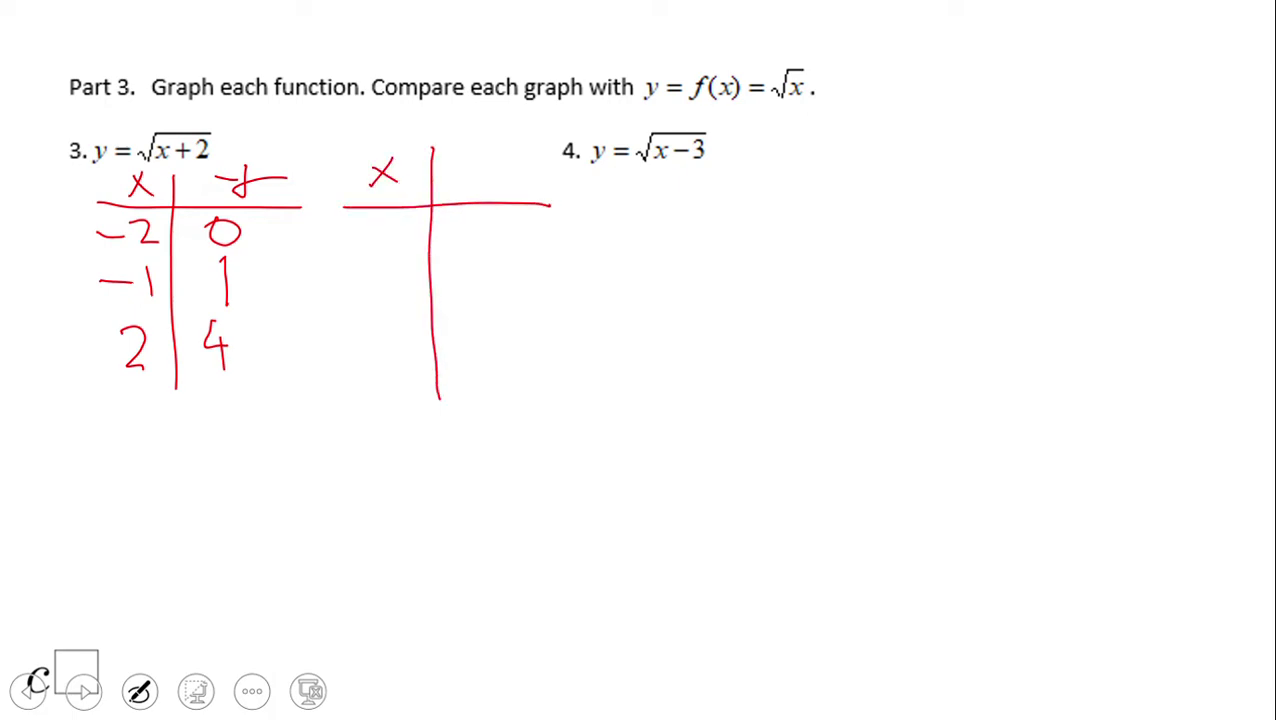
mouse_move(466, 158)
left_mouse_down()
mouse_move(492, 170)
mouse_move(474, 190)
mouse_move(508, 170)
left_mouse_up()
mouse_move(364, 218)
left_mouse_down()
mouse_move(376, 220)
mouse_move(376, 256)
left_mouse_up()
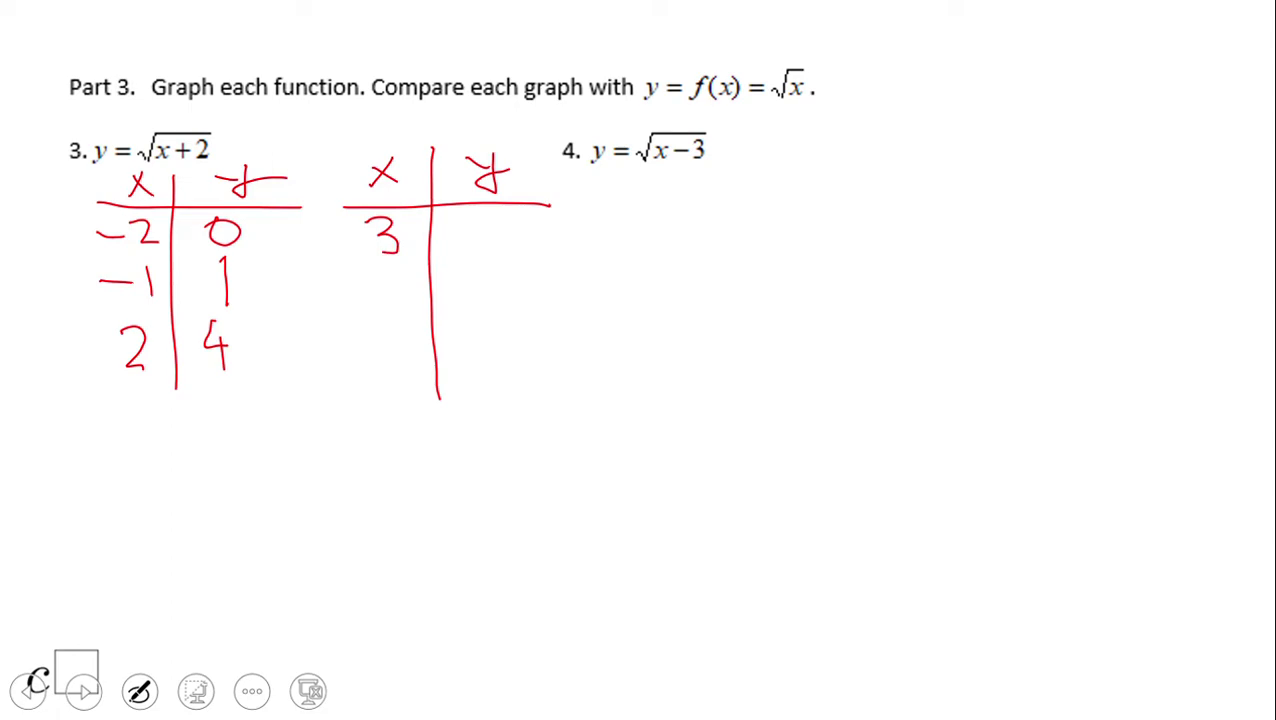
mouse_move(480, 214)
left_mouse_down()
mouse_move(474, 230)
mouse_move(482, 214)
left_mouse_up()
mouse_move(382, 268)
left_mouse_down()
mouse_move(375, 290)
mouse_move(400, 288)
left_mouse_up()
left_click_drag(394, 276, 390, 312)
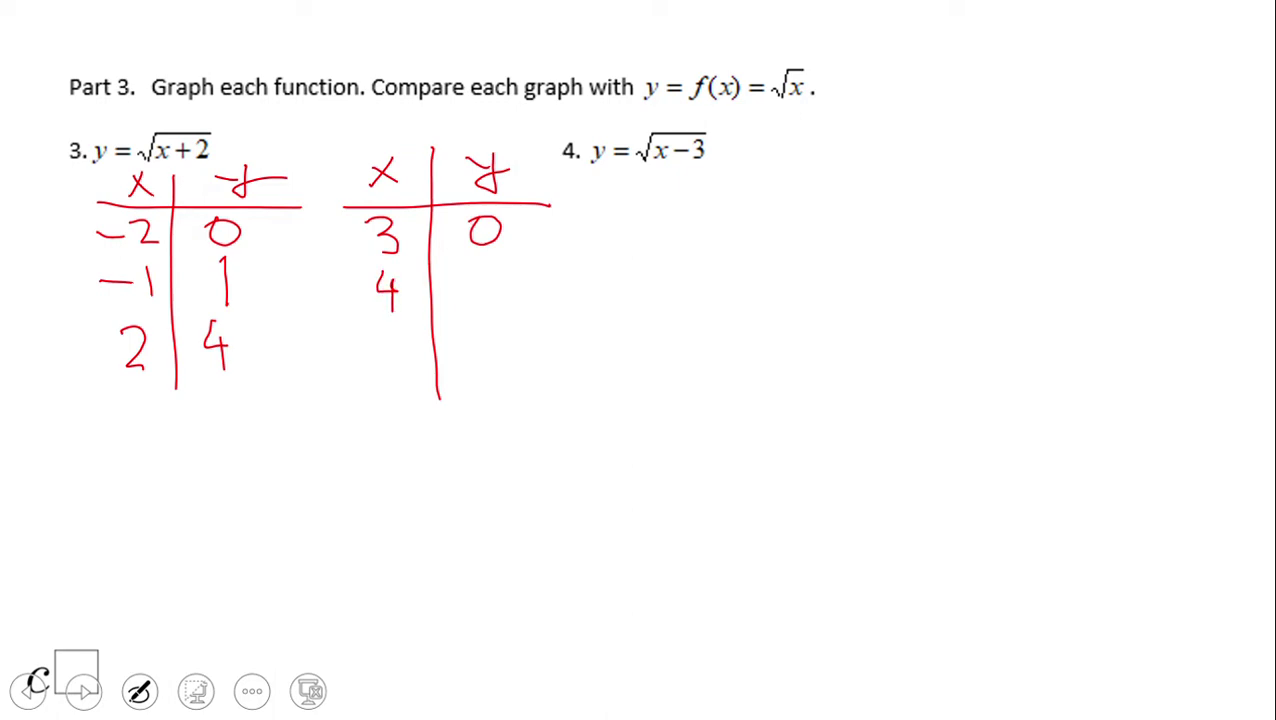
left_click_drag(486, 262, 488, 298)
left_click_drag(372, 330, 402, 368)
left_click_drag(466, 331, 506, 361)
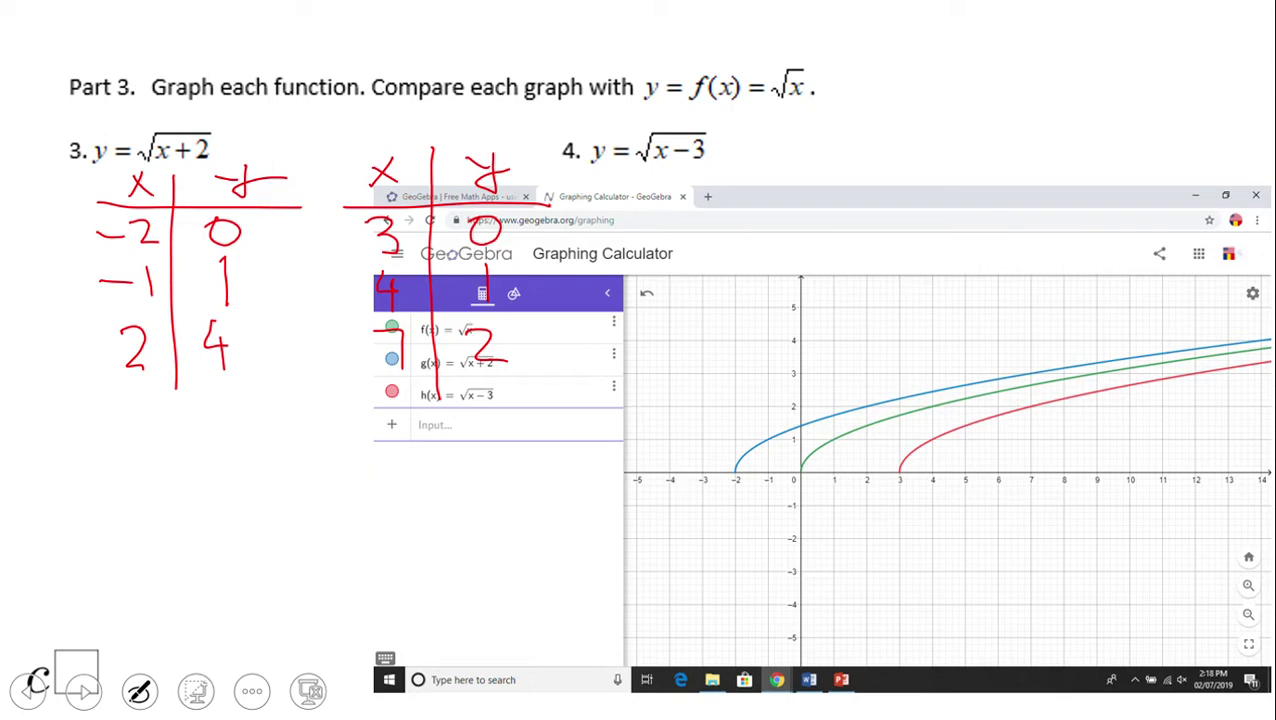
Step: Enclose problem 4's table in a red oval with an arrow to the red curve
mouse_move(470, 107)
left_mouse_down()
mouse_move(410, 120)
mouse_move(328, 316)
mouse_move(415, 462)
mouse_move(435, 466)
mouse_move(514, 455)
mouse_move(546, 385)
mouse_move(492, 104)
left_mouse_up()
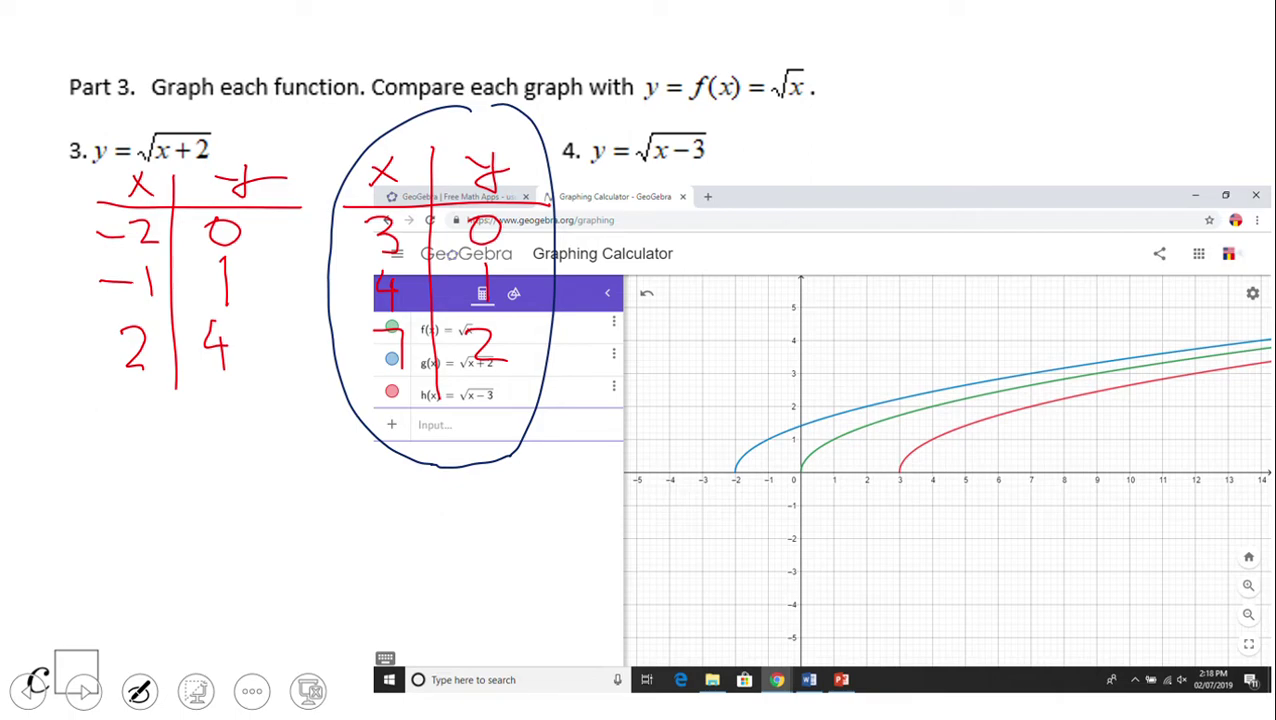
mouse_move(402, 115)
left_mouse_down()
mouse_move(327, 232)
mouse_move(372, 452)
left_mouse_up()
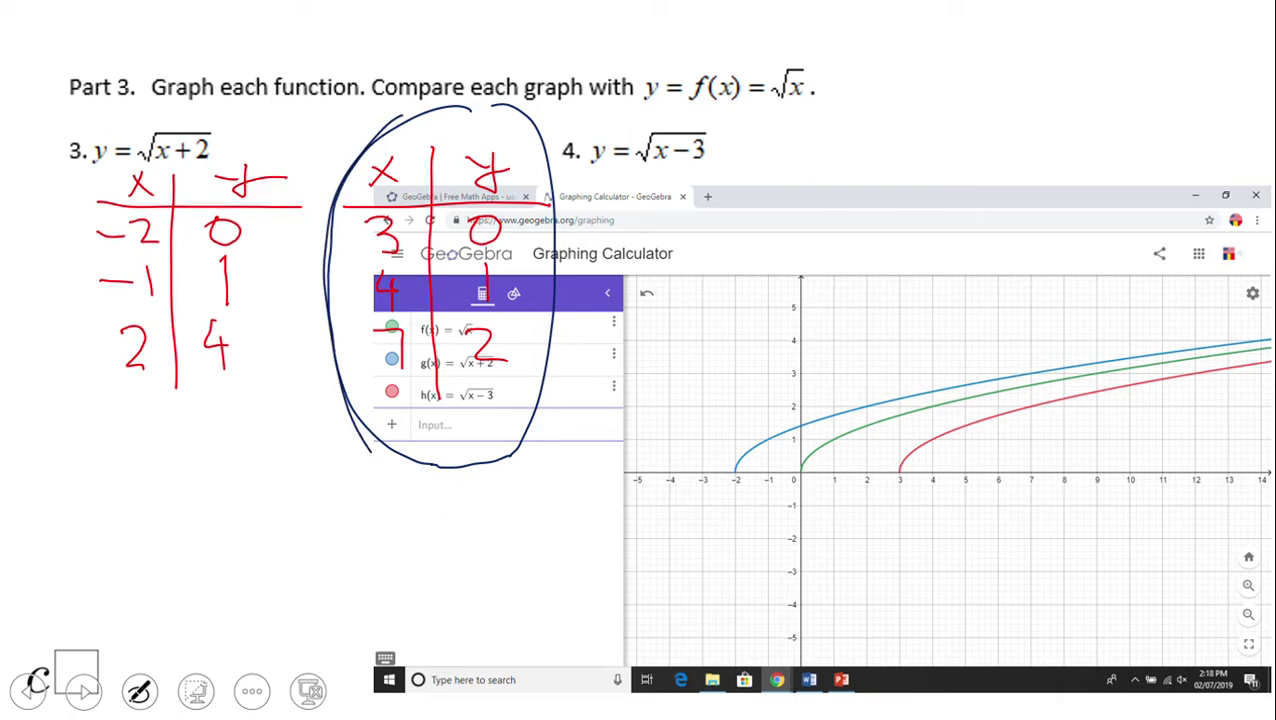
mouse_move(420, 104)
left_mouse_down()
mouse_move(368, 164)
mouse_move(400, 456)
mouse_move(552, 270)
mouse_move(345, 180)
left_mouse_up()
mouse_move(445, 462)
left_mouse_down()
mouse_move(540, 562)
mouse_move(774, 573)
mouse_move(953, 492)
mouse_move(1026, 430)
left_mouse_up()
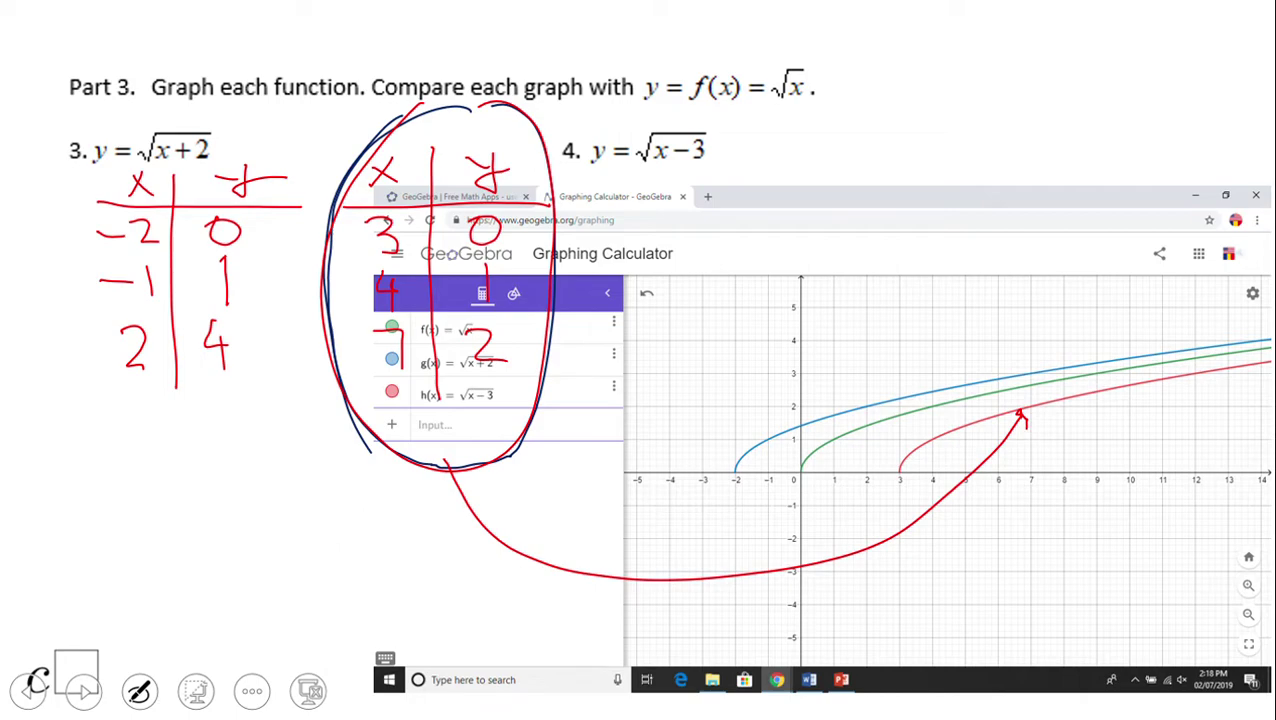
Step: Circle problem 3's table with an arrow to the blue curve, circle +2 and −3, and advance
mouse_move(290, 140)
left_mouse_down()
mouse_move(180, 126)
mouse_move(194, 433)
mouse_move(285, 135)
left_mouse_up()
mouse_move(196, 412)
left_mouse_down()
mouse_move(213, 462)
mouse_move(330, 563)
mouse_move(505, 523)
mouse_move(631, 401)
mouse_move(758, 382)
mouse_move(793, 414)
left_mouse_up()
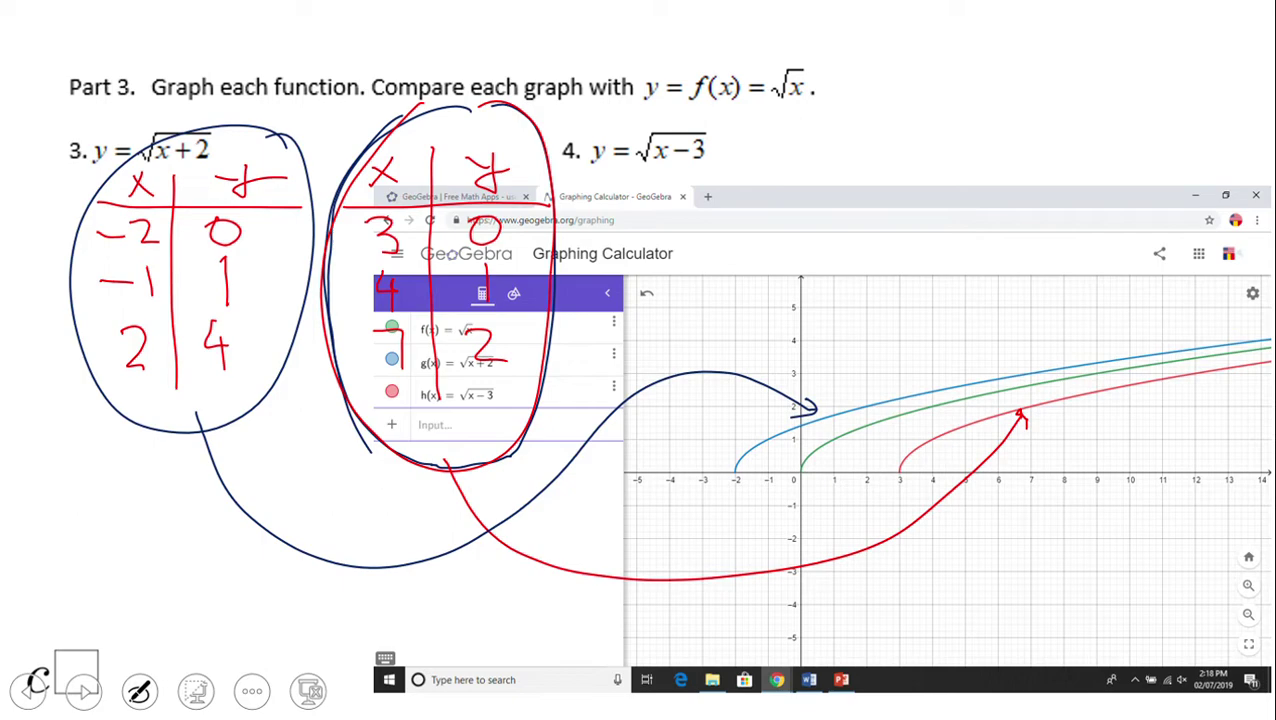
mouse_move(205, 130)
left_mouse_down()
mouse_move(222, 162)
mouse_move(196, 131)
left_mouse_up()
mouse_move(716, 134)
left_mouse_down()
mouse_move(692, 170)
mouse_move(720, 138)
left_mouse_up()
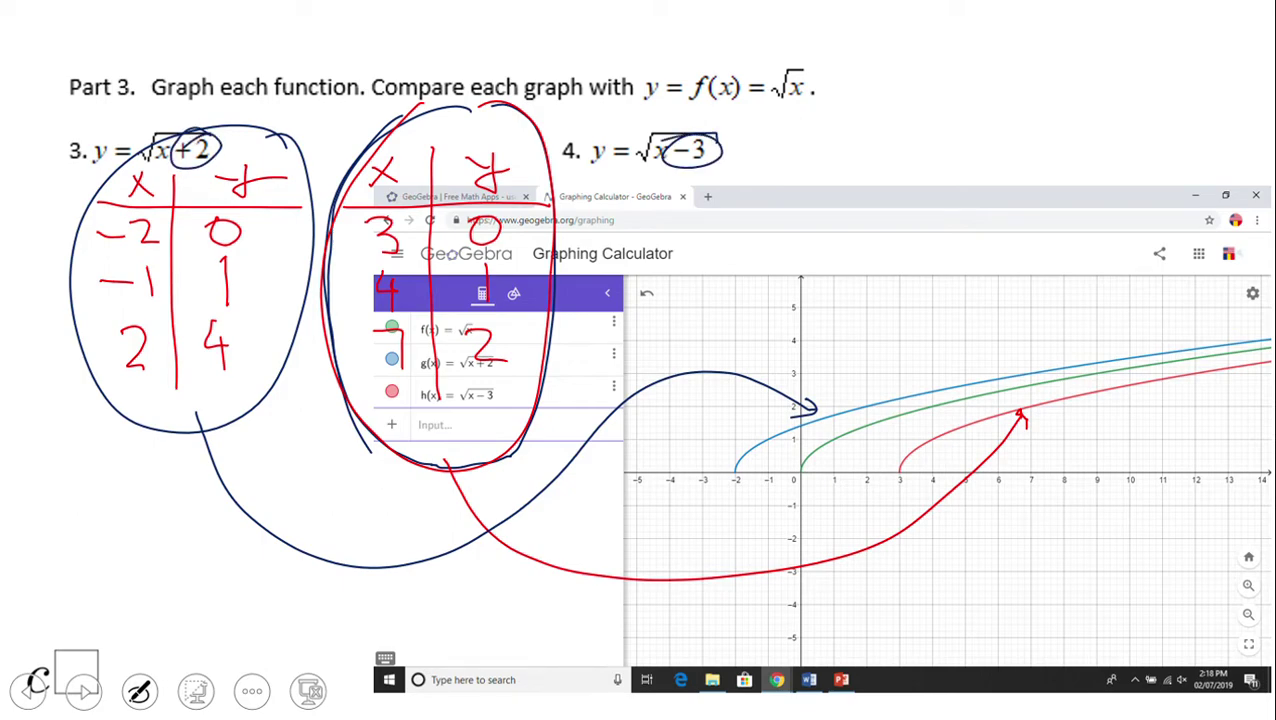
key("Right")
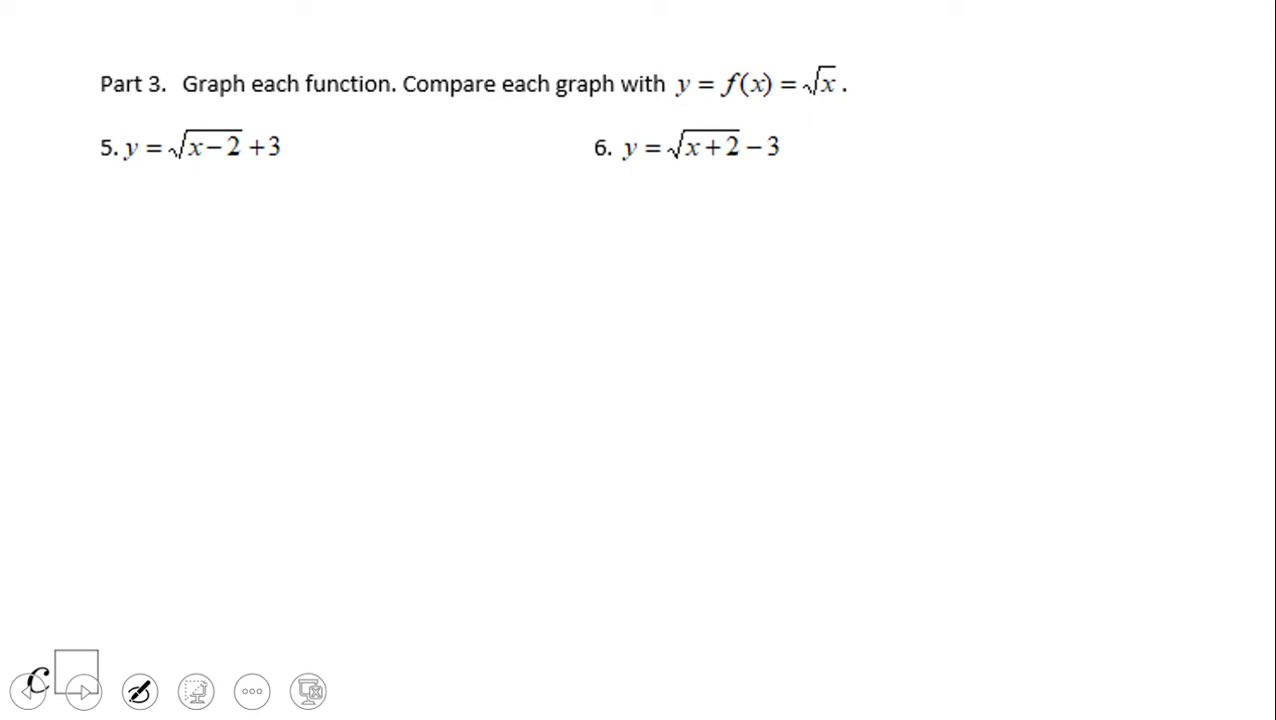
Step: Circle −2 and +3 in problem 5 and write 'right 2 units' and 'up 3 units'
mouse_move(238, 129)
left_mouse_down()
mouse_move(204, 147)
mouse_move(229, 168)
mouse_move(232, 128)
left_mouse_up()
mouse_move(217, 172)
left_mouse_down()
mouse_move(212, 210)
mouse_move(228, 188)
left_mouse_up()
mouse_move(183, 250)
left_mouse_down()
mouse_move(211, 233)
mouse_move(213, 247)
mouse_move(209, 221)
mouse_move(224, 270)
left_mouse_up()
mouse_move(237, 204)
left_mouse_down()
mouse_move(263, 240)
mouse_move(296, 206)
left_mouse_up()
mouse_move(186, 282)
left_mouse_down()
mouse_move(198, 276)
mouse_move(212, 300)
mouse_move(246, 282)
mouse_move(275, 292)
left_mouse_up()
left_click(267, 256)
mouse_move(283, 242)
left_mouse_down()
mouse_move(286, 286)
mouse_move(290, 254)
left_mouse_up()
left_click_drag(310, 264, 294, 288)
mouse_move(274, 118)
left_mouse_down()
mouse_move(310, 140)
mouse_move(290, 118)
mouse_move(350, 246)
mouse_move(232, 366)
mouse_move(246, 376)
left_mouse_up()
left_click_drag(180, 398, 190, 412)
mouse_move(196, 394)
left_mouse_down()
mouse_move(218, 430)
mouse_move(232, 404)
mouse_move(264, 400)
mouse_move(262, 414)
mouse_move(290, 384)
mouse_move(295, 400)
mouse_move(326, 400)
mouse_move(344, 350)
mouse_move(356, 388)
left_mouse_up()
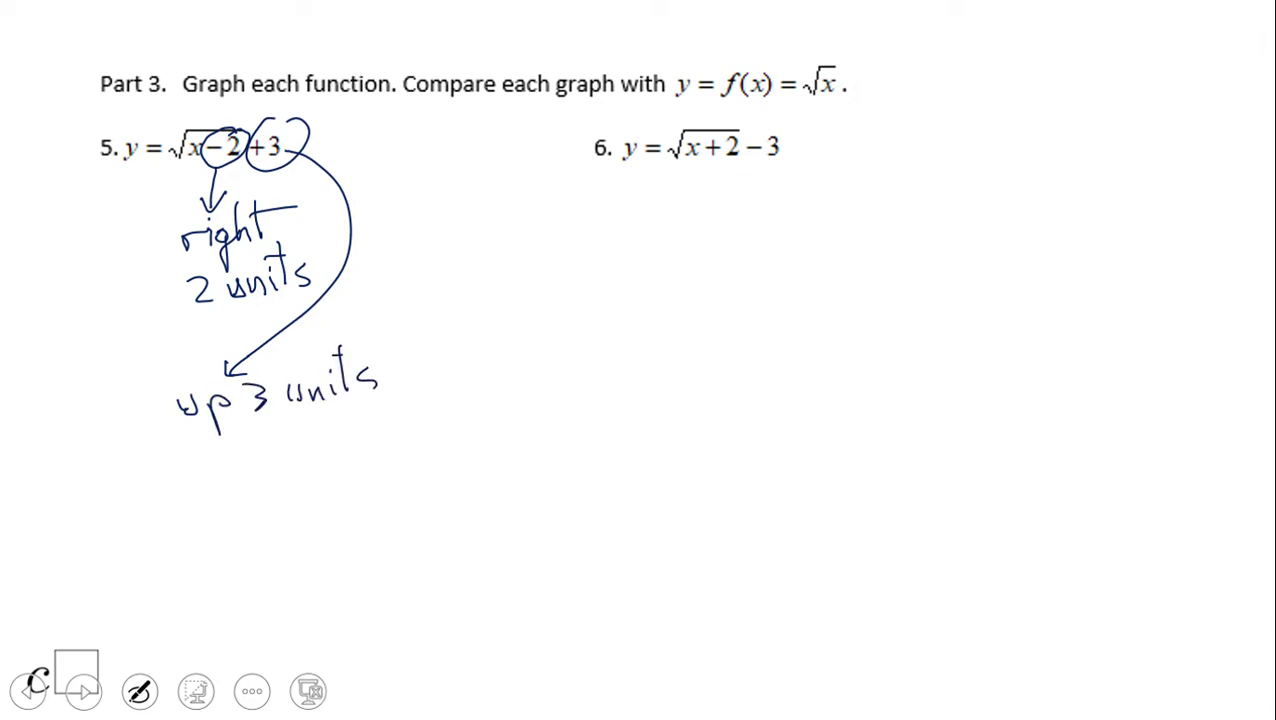
Step: Circle +2 and −3 in problem 6 and write 'left 2 units' and 'down 3 units'
mouse_move(744, 122)
left_mouse_down()
mouse_move(702, 145)
mouse_move(750, 152)
mouse_move(685, 197)
mouse_move(645, 185)
mouse_move(670, 222)
left_mouse_up()
mouse_move(672, 210)
left_mouse_down()
mouse_move(682, 236)
mouse_move(692, 200)
mouse_move(694, 228)
left_mouse_up()
mouse_move(680, 212)
left_mouse_down()
mouse_move(758, 216)
mouse_move(768, 200)
mouse_move(788, 212)
left_mouse_up()
left_click_drag(792, 172, 796, 212)
mouse_move(772, 182)
left_mouse_down()
mouse_move(798, 212)
mouse_move(812, 176)
left_mouse_up()
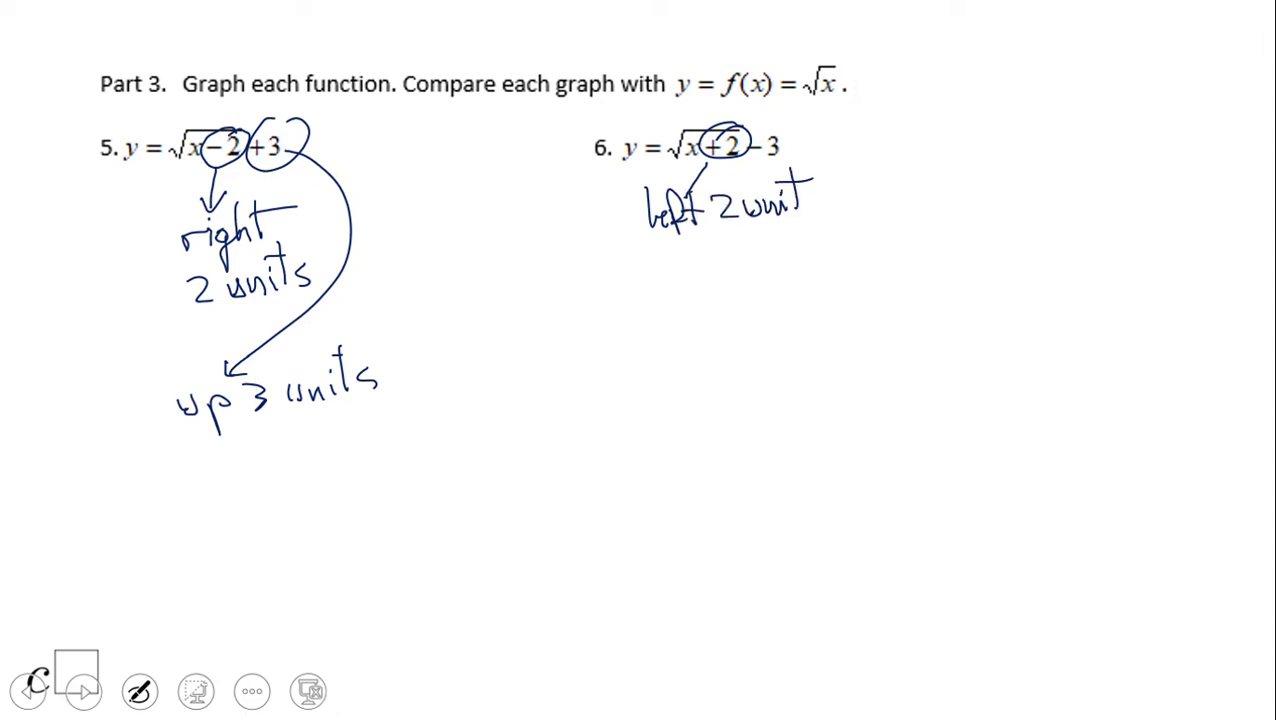
mouse_move(772, 122)
left_mouse_down()
mouse_move(752, 162)
mouse_move(836, 106)
mouse_move(838, 122)
mouse_move(858, 106)
mouse_move(870, 64)
mouse_move(880, 102)
left_mouse_up()
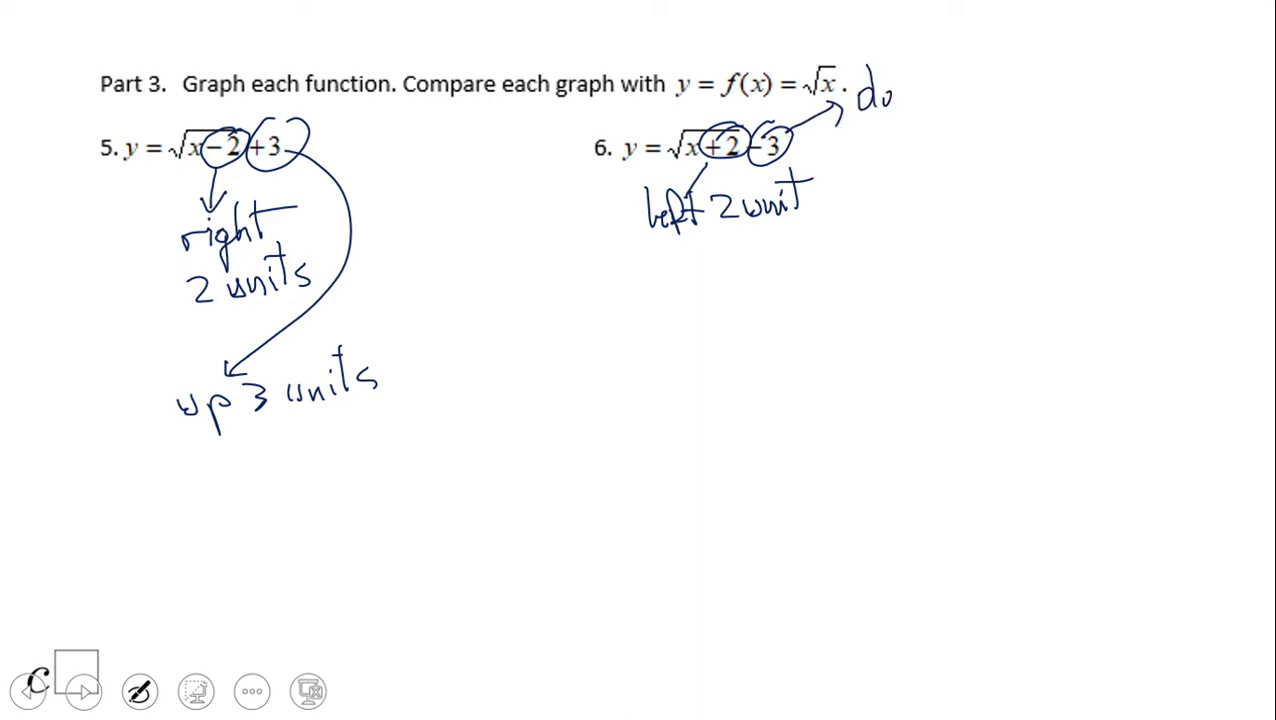
left_click_drag(815, 190, 800, 208)
mouse_move(890, 86)
left_mouse_down()
mouse_move(912, 100)
mouse_move(926, 72)
mouse_move(948, 94)
left_mouse_up()
mouse_move(862, 130)
left_mouse_down()
mouse_move(880, 128)
mouse_move(874, 152)
mouse_move(910, 130)
mouse_move(956, 146)
left_mouse_up()
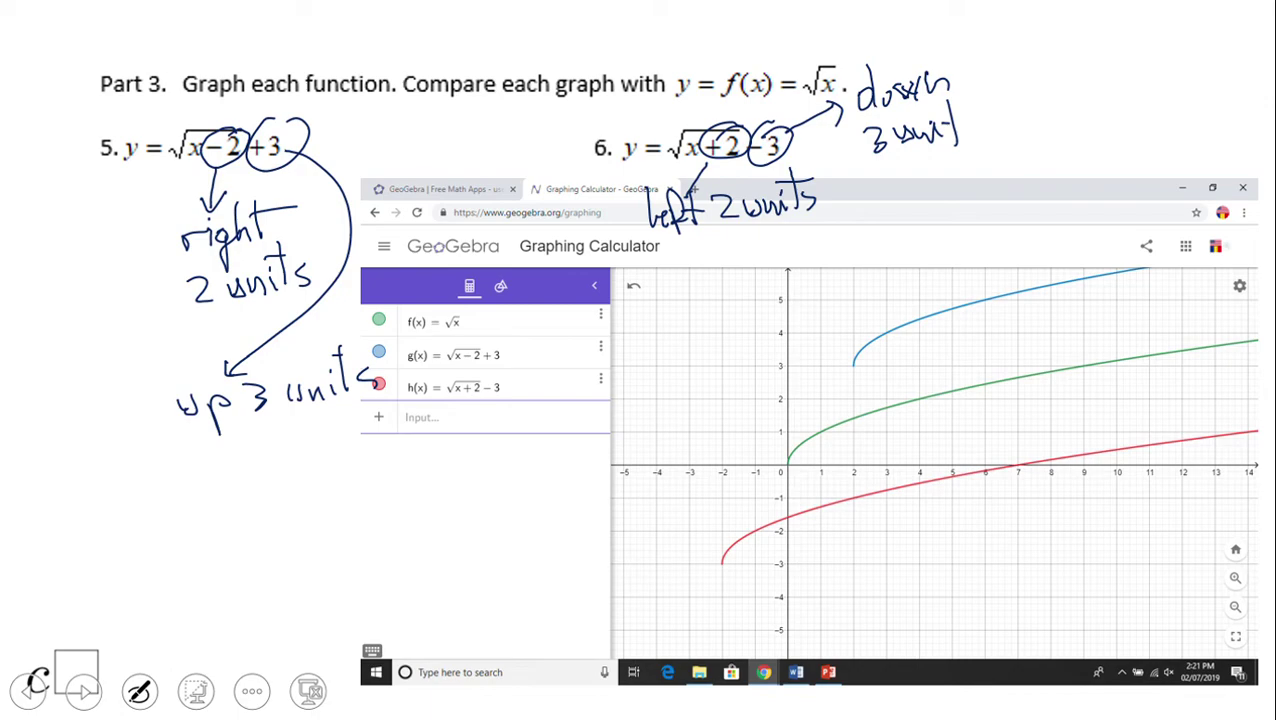
Step: Ink shift paths from the origin to (2, 3) and (−2, −3), label y = √x, and advance to Part 4
mouse_move(786, 460)
left_mouse_down()
mouse_move(860, 471)
mouse_move(853, 364)
left_mouse_up()
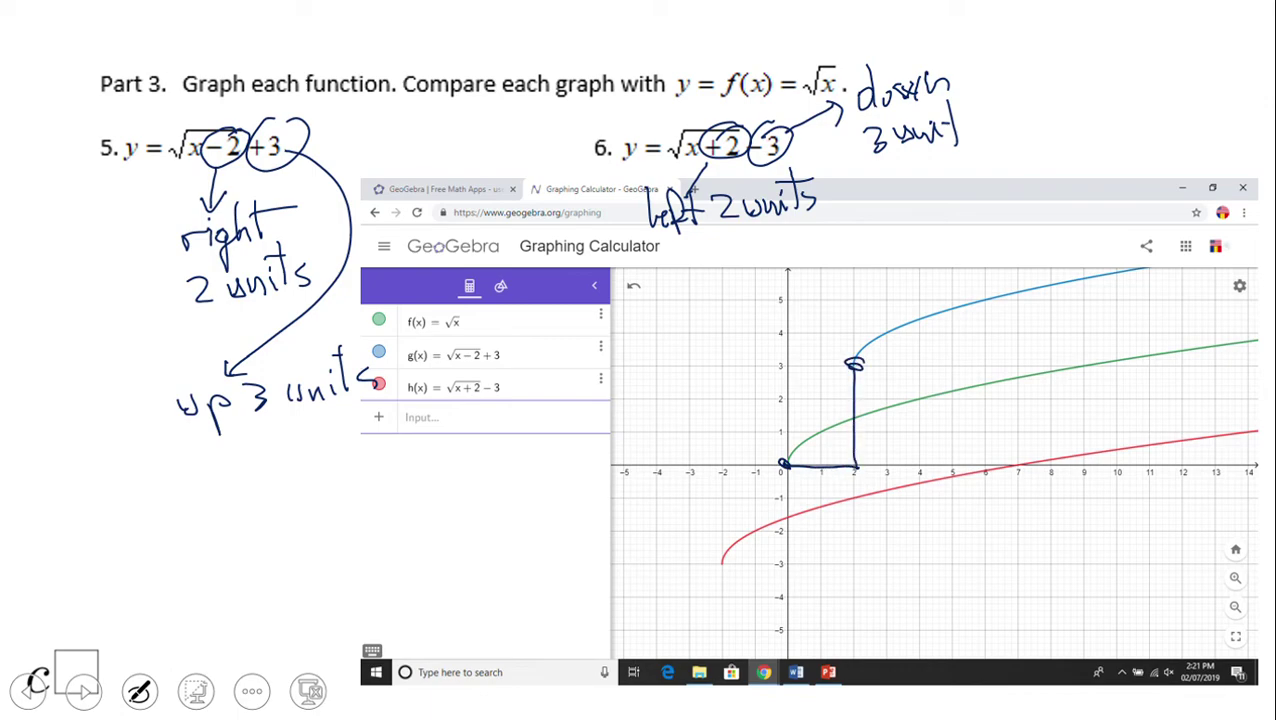
mouse_move(974, 347)
left_mouse_down()
mouse_move(988, 383)
mouse_move(1016, 348)
mouse_move(1098, 320)
mouse_move(1098, 352)
left_mouse_up()
left_click_drag(1104, 324, 1076, 354)
mouse_move(592, 124)
left_mouse_down()
mouse_move(578, 148)
mouse_move(612, 121)
left_mouse_up()
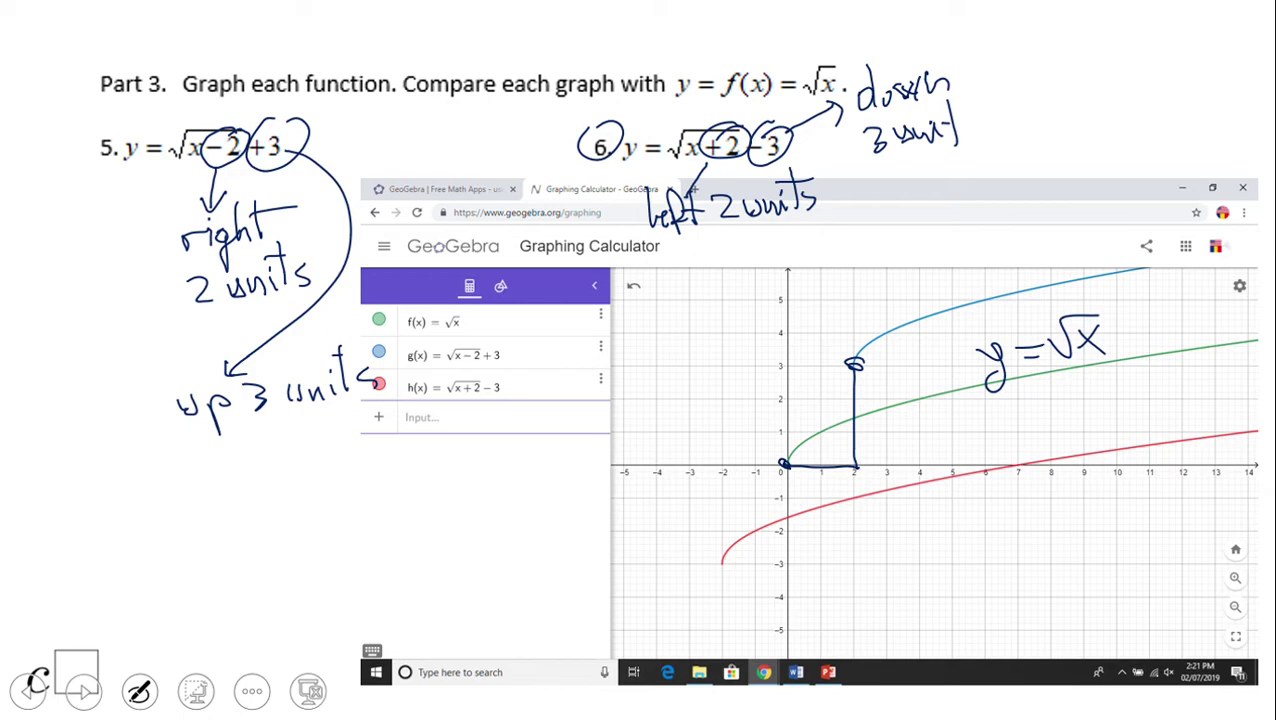
mouse_move(784, 464)
left_mouse_down()
mouse_move(719, 465)
mouse_move(722, 566)
left_mouse_up()
key("Right")
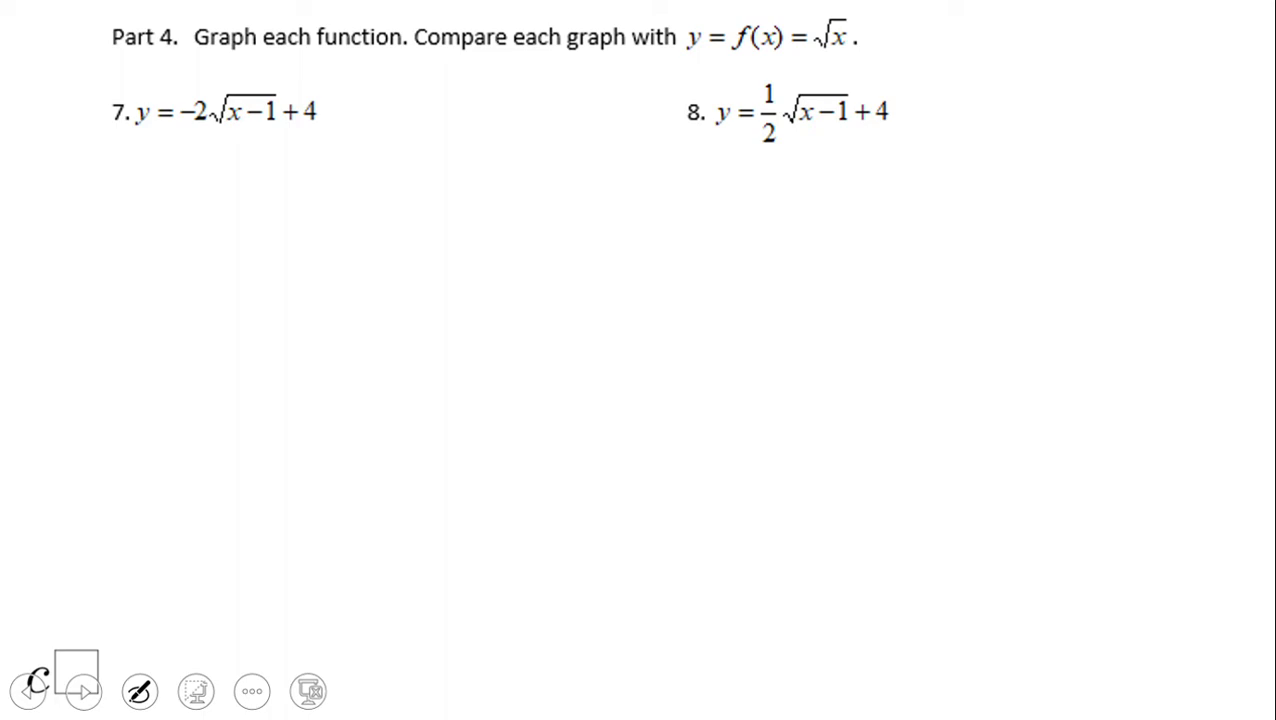
Step: Circle −2, 1/2, the f(x) and g(x) entries and 7., and label curves y = √x and g(x)
mouse_move(190, 90)
left_mouse_down()
mouse_move(206, 121)
mouse_move(188, 88)
left_mouse_up()
mouse_move(763, 75)
left_mouse_down()
mouse_move(756, 151)
mouse_move(783, 144)
mouse_move(780, 88)
mouse_move(752, 74)
left_mouse_up()
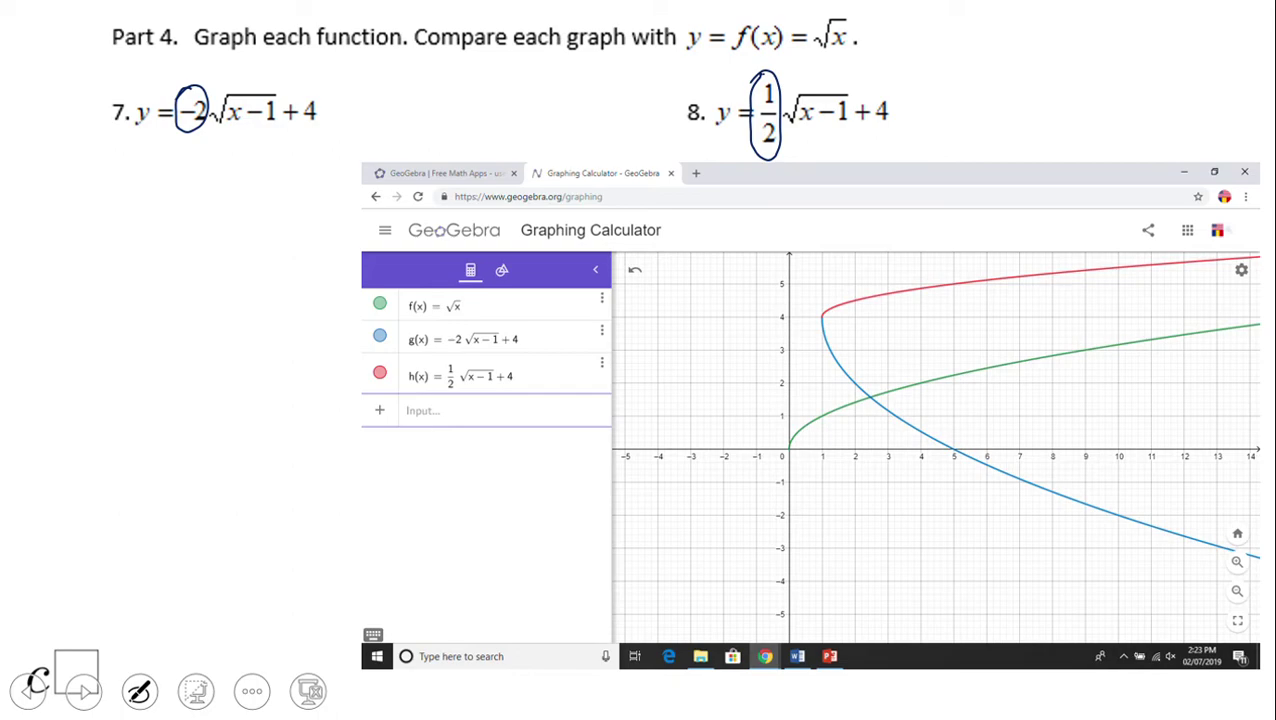
mouse_move(466, 289)
left_mouse_down()
mouse_move(418, 320)
mouse_move(482, 284)
mouse_move(442, 292)
left_mouse_up()
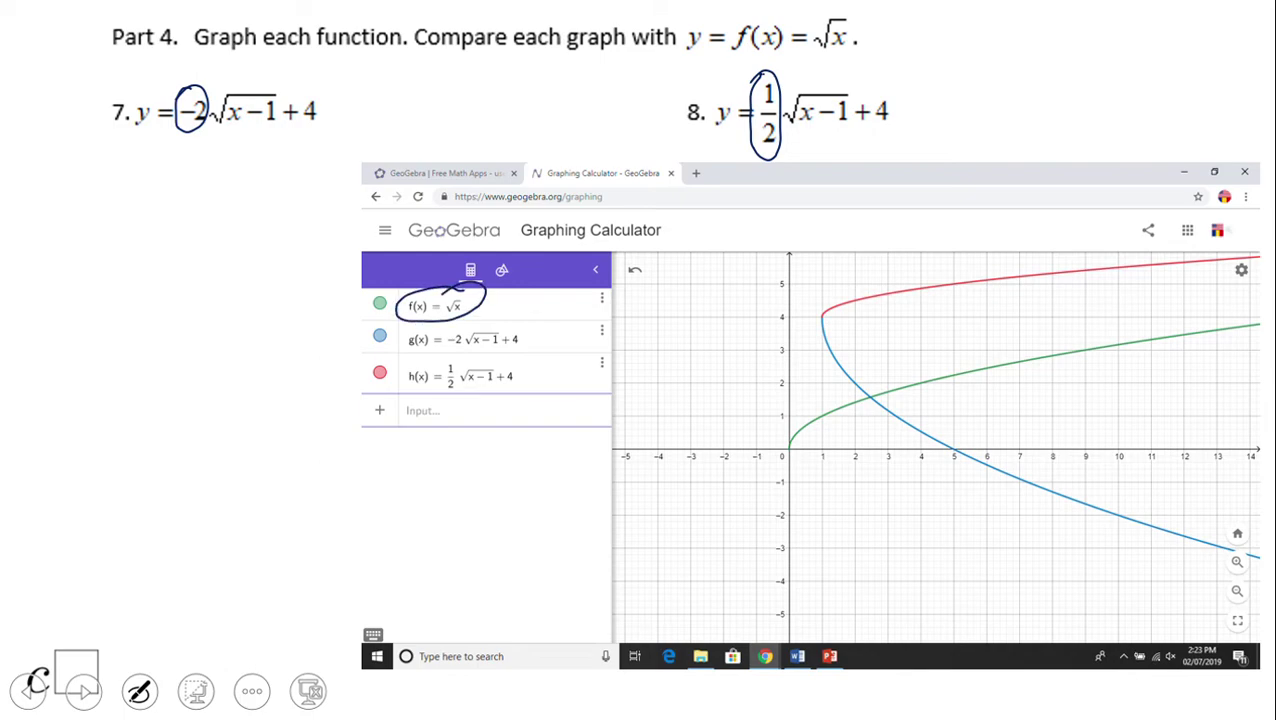
mouse_move(1018, 320)
left_mouse_down()
mouse_move(1044, 345)
mouse_move(1022, 349)
mouse_move(1124, 300)
mouse_move(1129, 314)
mouse_move(1098, 334)
left_mouse_up()
mouse_move(528, 322)
left_mouse_down()
mouse_move(400, 336)
mouse_move(534, 352)
mouse_move(504, 310)
left_mouse_up()
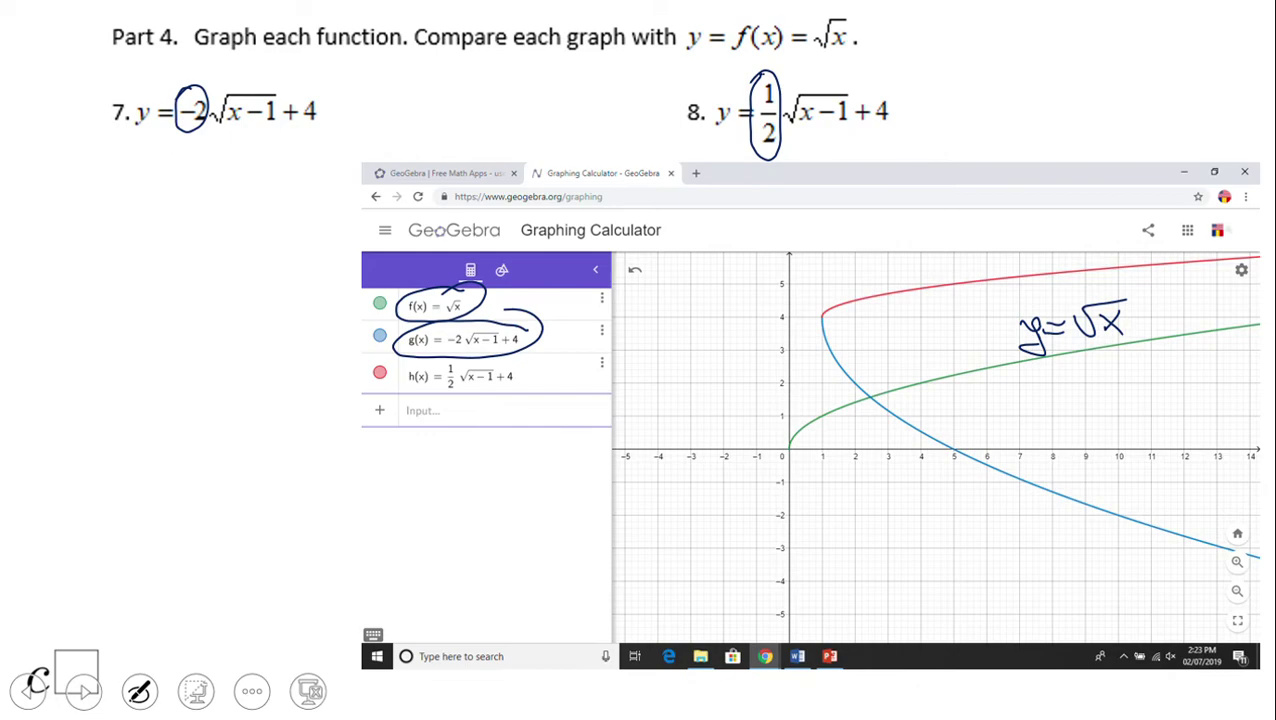
mouse_move(106, 80)
left_mouse_down()
mouse_move(84, 126)
mouse_move(130, 88)
left_mouse_up()
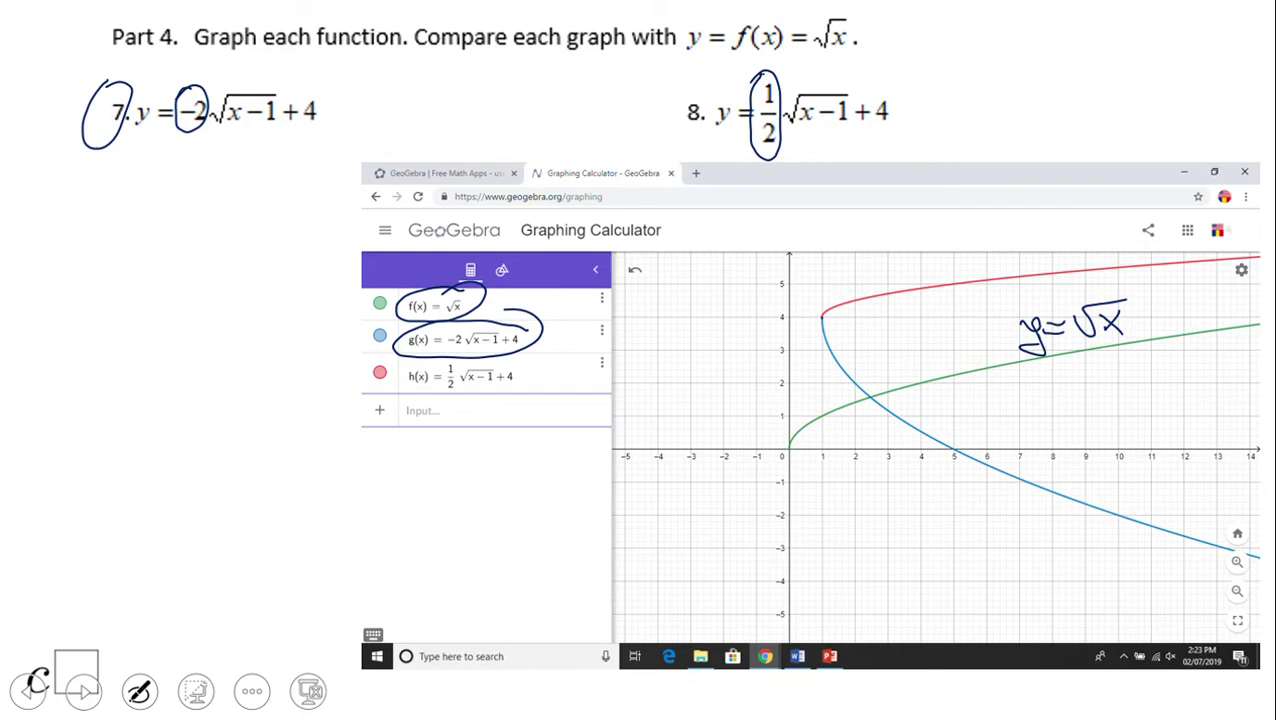
left_click_drag(990, 490, 984, 548)
mouse_move(1012, 486)
left_mouse_down()
mouse_move(1010, 518)
mouse_move(1034, 518)
mouse_move(1018, 518)
left_mouse_up()
left_click_drag(1050, 492, 1046, 538)
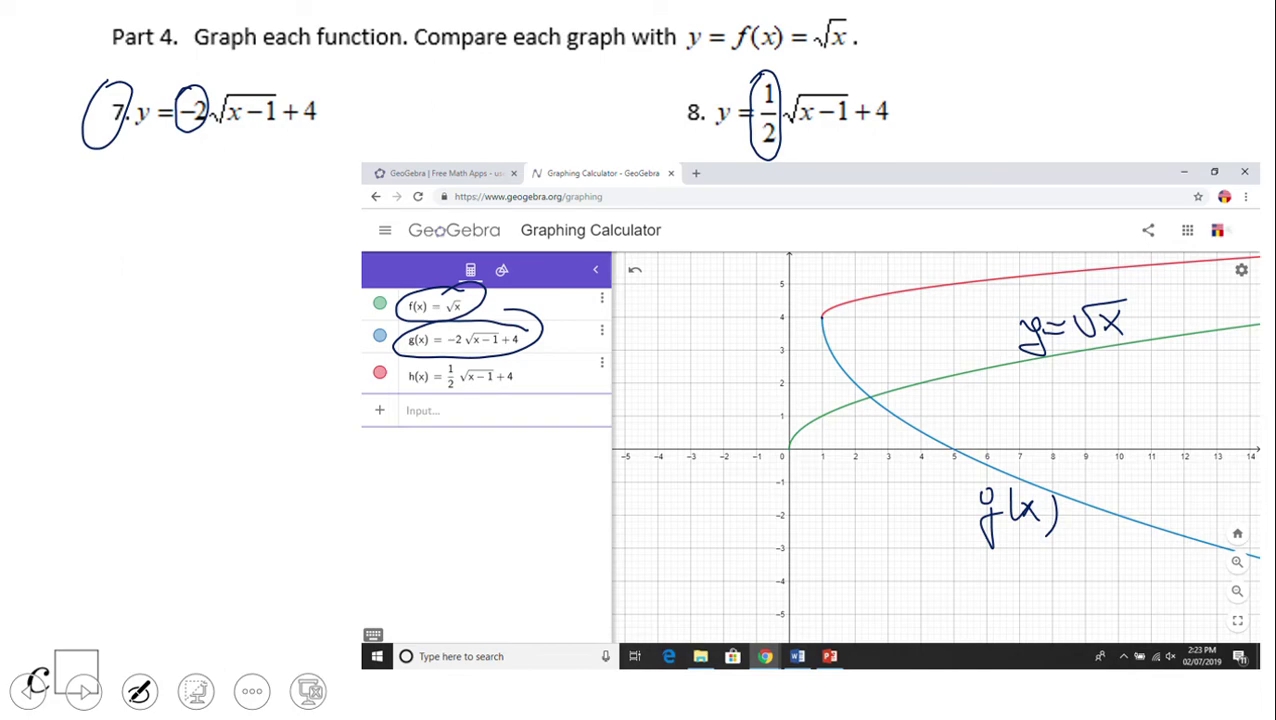
Step: Circle problem 7's −1, trace the shift to (1, 4), write and circle −2, trace the blue g(x) curve, red-circle h(x)
mouse_move(268, 84)
left_mouse_down()
mouse_move(246, 112)
mouse_move(278, 128)
mouse_move(256, 86)
mouse_move(322, 138)
mouse_move(296, 80)
left_mouse_up()
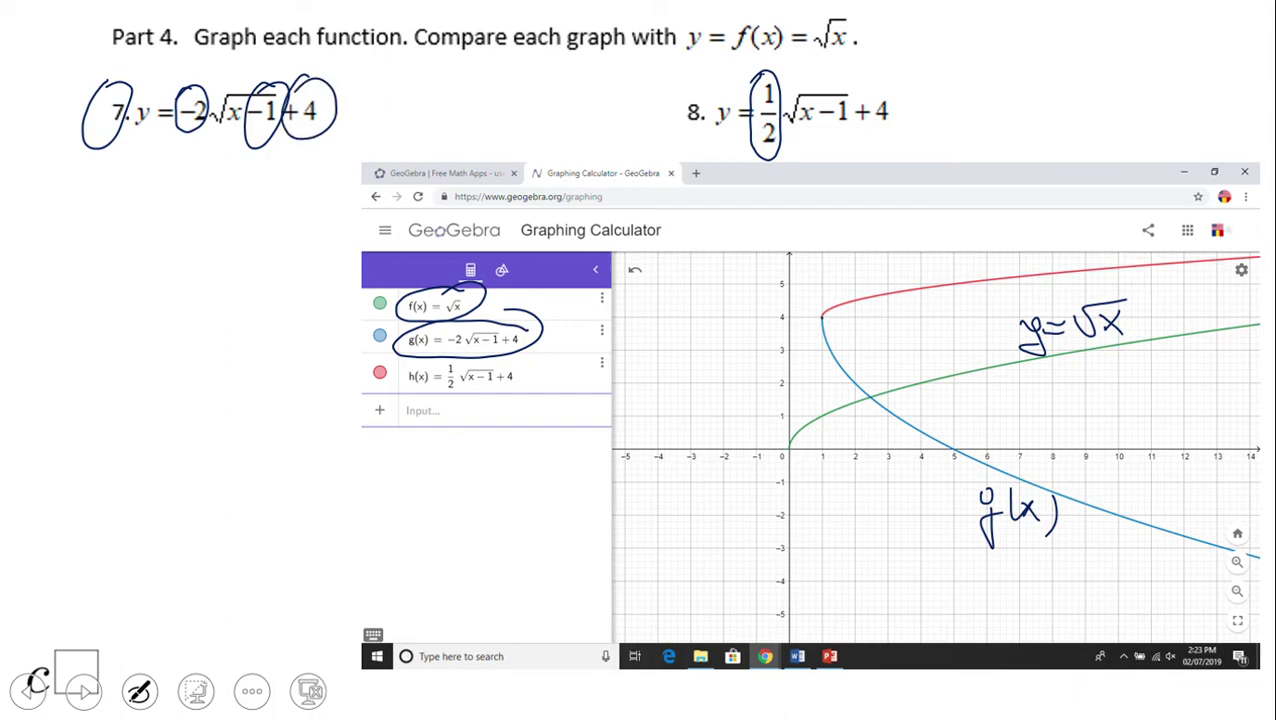
mouse_move(786, 448)
left_mouse_down()
mouse_move(823, 451)
mouse_move(820, 318)
left_mouse_up()
left_click_drag(86, 248, 124, 232)
left_click_drag(136, 214, 161, 240)
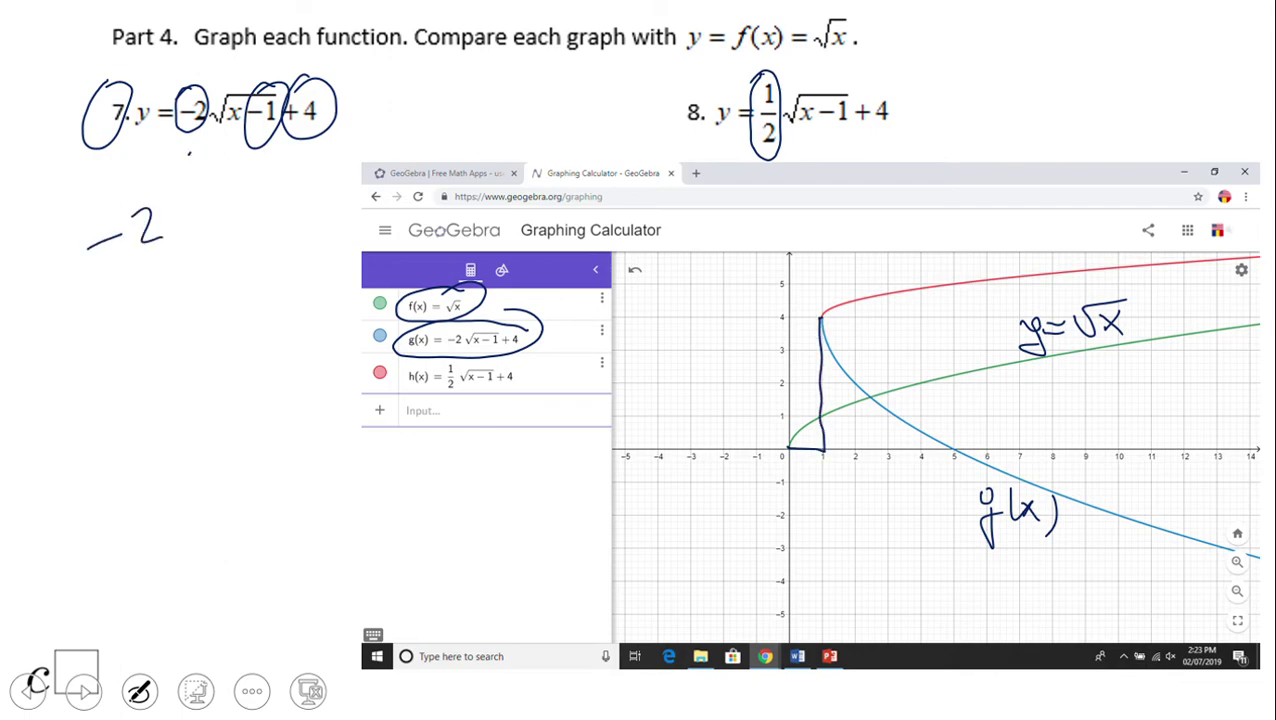
mouse_move(165, 184)
left_mouse_down()
mouse_move(88, 288)
mouse_move(150, 184)
left_mouse_up()
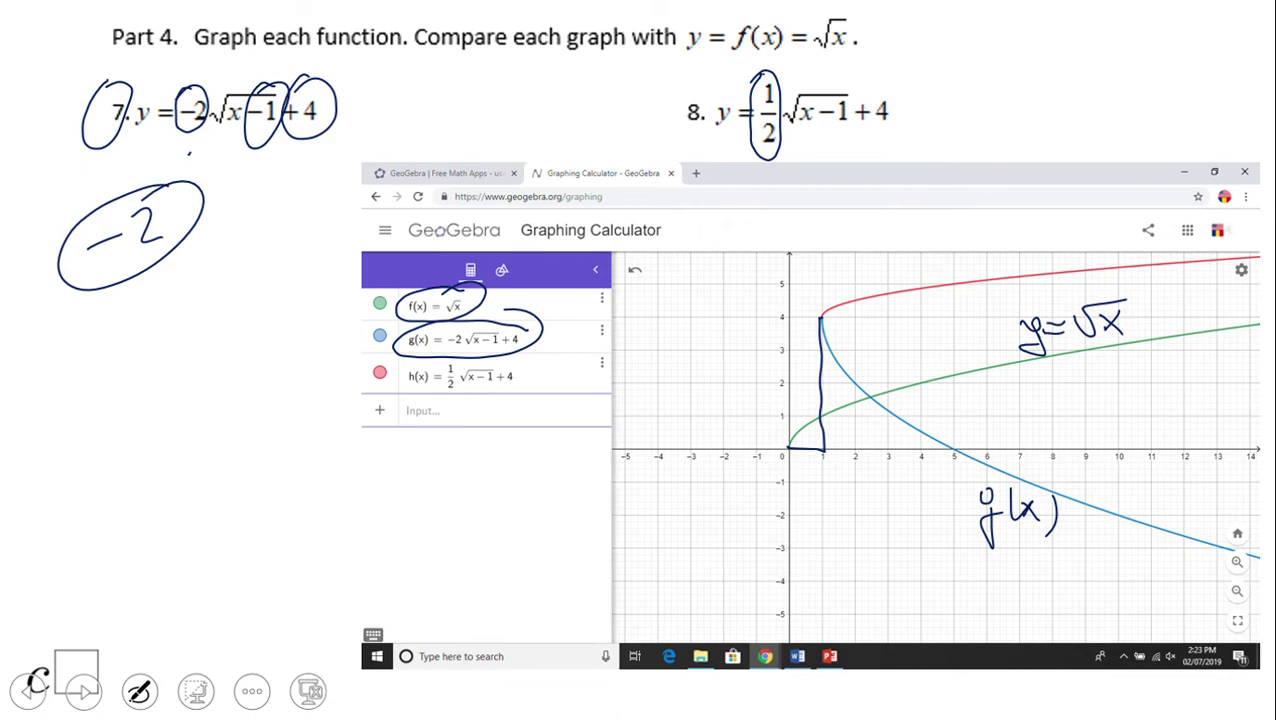
mouse_move(820, 320)
left_mouse_down()
mouse_move(885, 412)
mouse_move(978, 470)
mouse_move(1254, 553)
left_mouse_up()
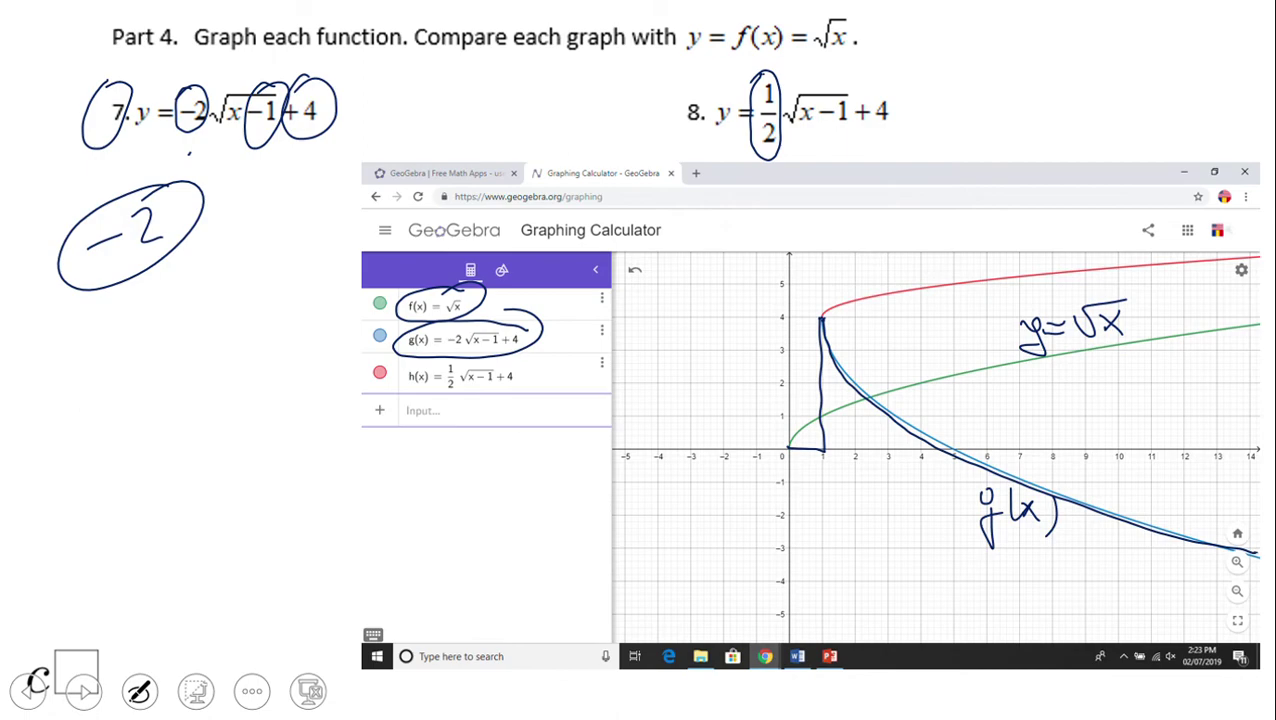
mouse_move(402, 360)
left_mouse_down()
mouse_move(398, 404)
mouse_move(545, 362)
mouse_move(378, 370)
left_mouse_up()
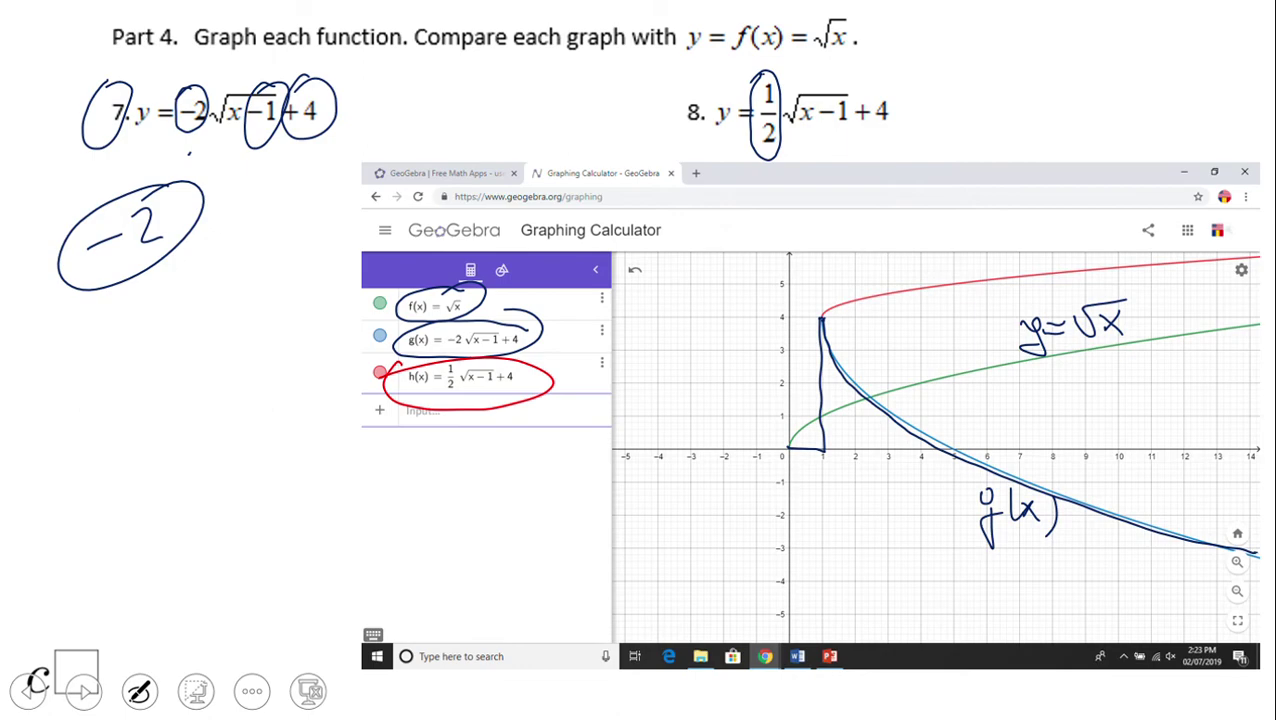
Step: In red, circle problem 8's −1 and +4, mark (1, 4) and trace the shift and curve
mouse_move(850, 88)
left_mouse_down()
mouse_move(816, 112)
mouse_move(857, 120)
mouse_move(880, 84)
mouse_move(898, 122)
mouse_move(878, 86)
left_mouse_up()
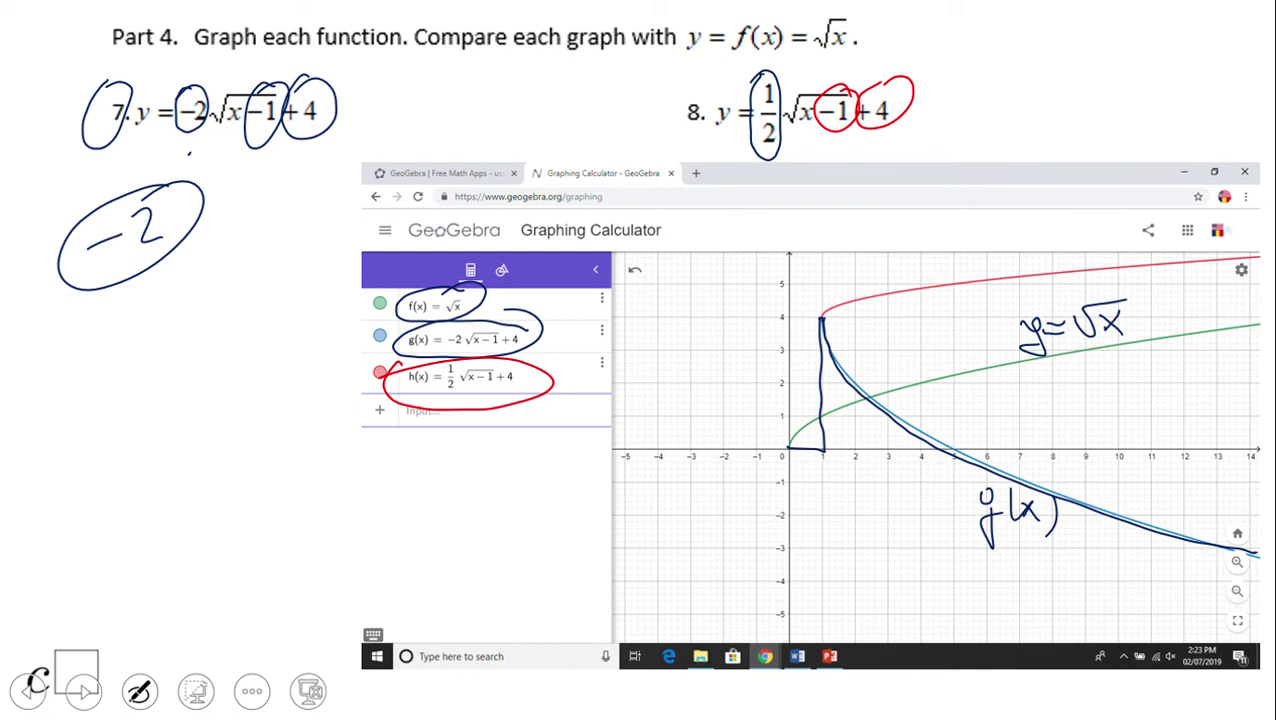
left_click_drag(818, 316, 824, 321)
mouse_move(783, 450)
left_mouse_down()
mouse_move(824, 432)
mouse_move(820, 308)
mouse_move(824, 320)
mouse_move(846, 302)
mouse_move(946, 288)
mouse_move(1270, 266)
left_mouse_up()
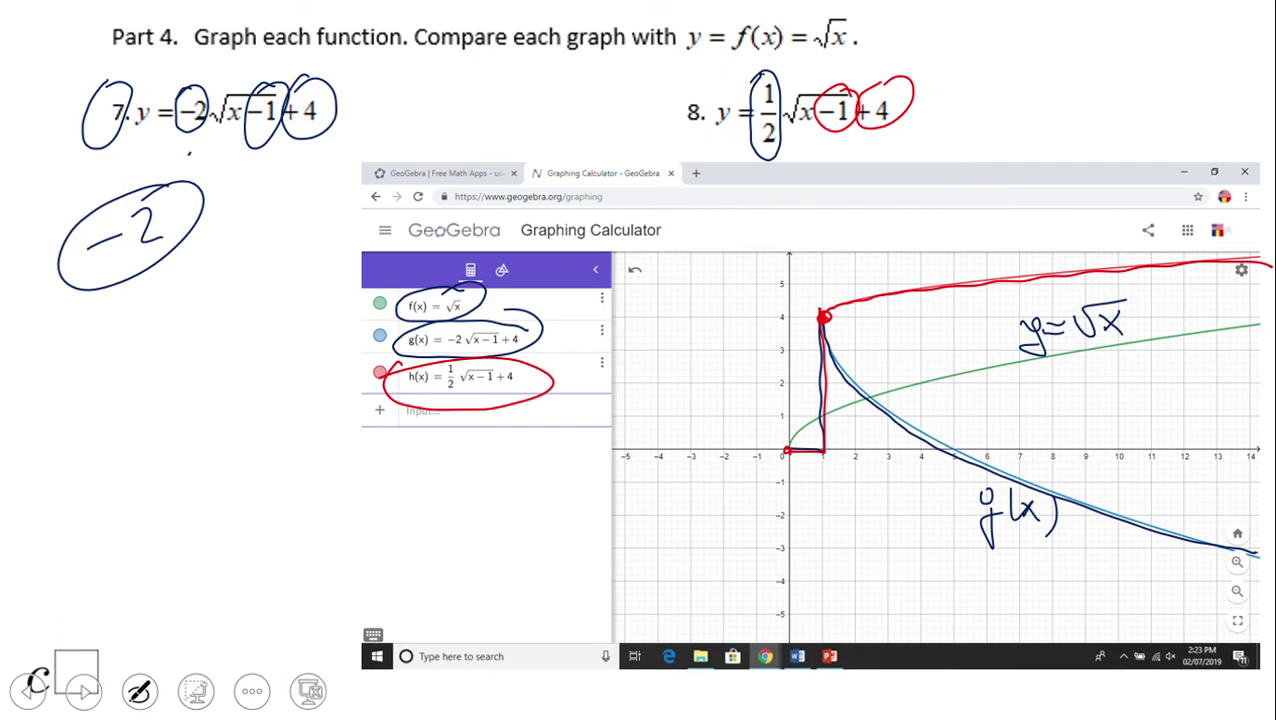
Step: Label the red curve h(x) and advance to the transformation rules slide
mouse_move(958, 222)
left_mouse_down()
mouse_move(962, 266)
mouse_move(990, 268)
left_mouse_up()
mouse_move(1006, 220)
left_mouse_down()
mouse_move(1002, 264)
mouse_move(1014, 254)
left_mouse_up()
left_click_drag(1041, 206, 1046, 260)
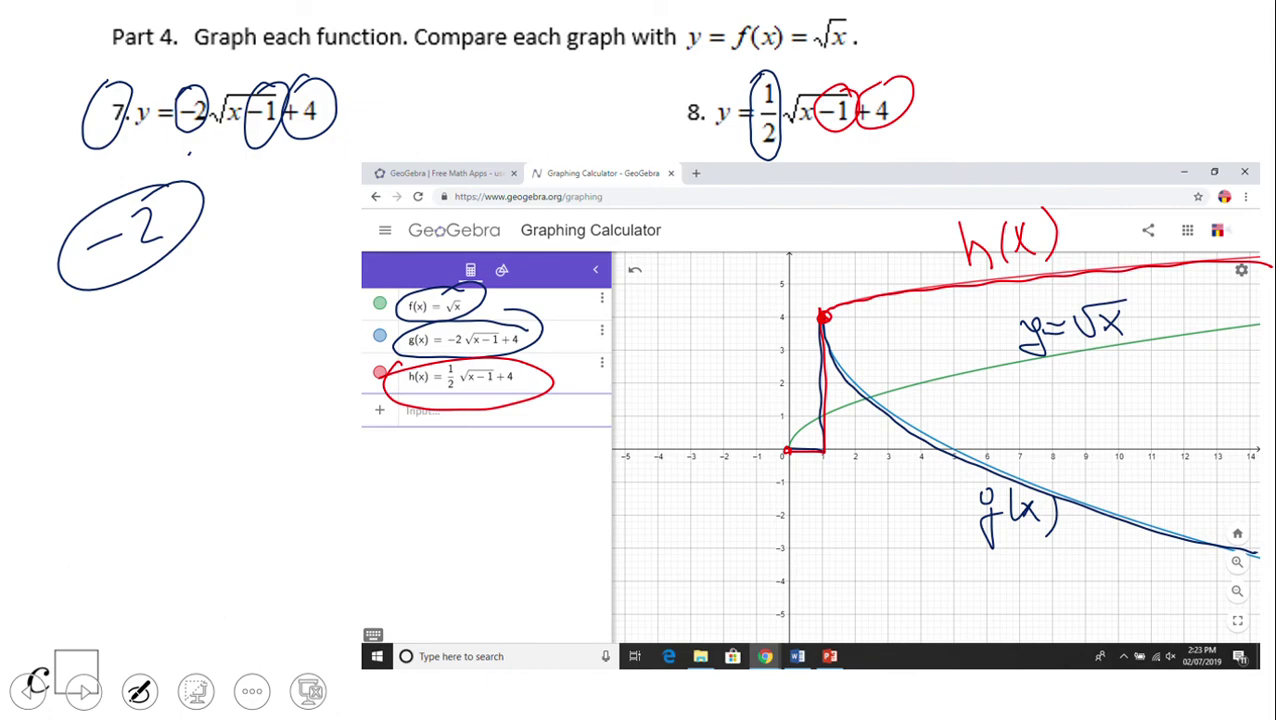
key("Right")
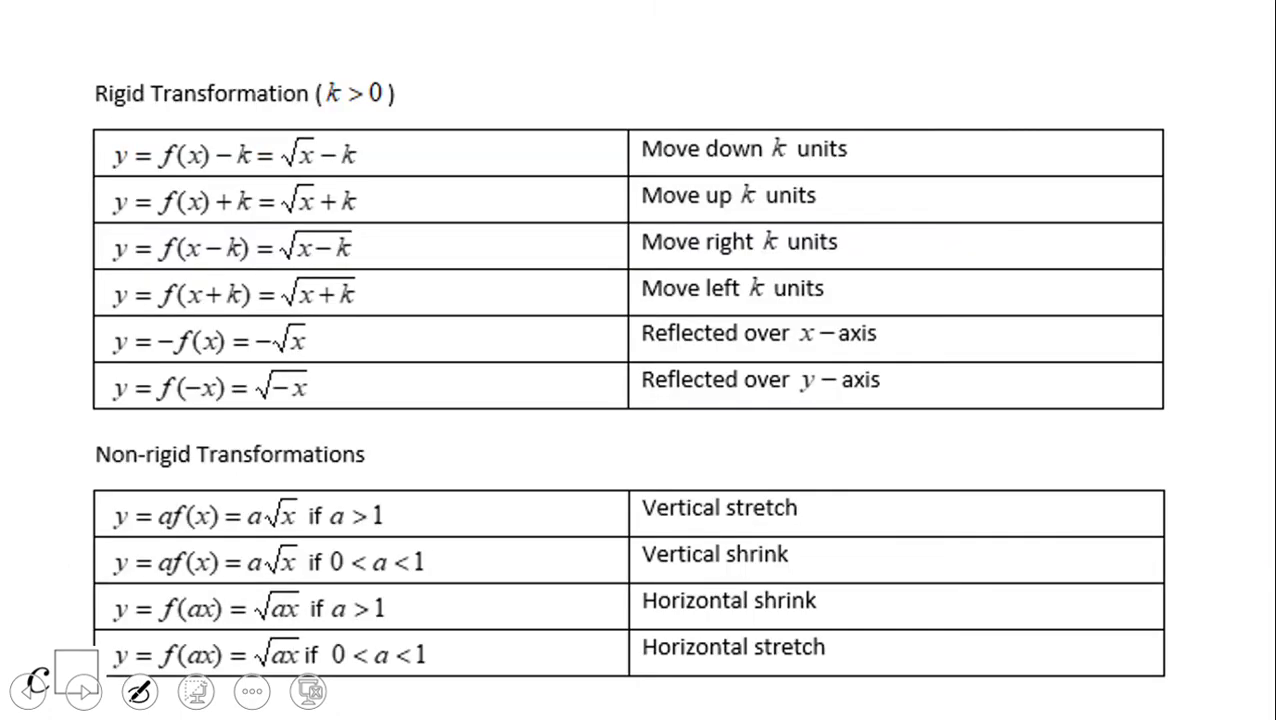
Step: Loop red ink around the 'Rigid Transformation (k > 0)' heading on the summary slide
mouse_move(105, 62)
left_mouse_down()
mouse_move(160, 121)
mouse_move(425, 90)
mouse_move(372, 33)
mouse_move(158, 47)
left_mouse_up()
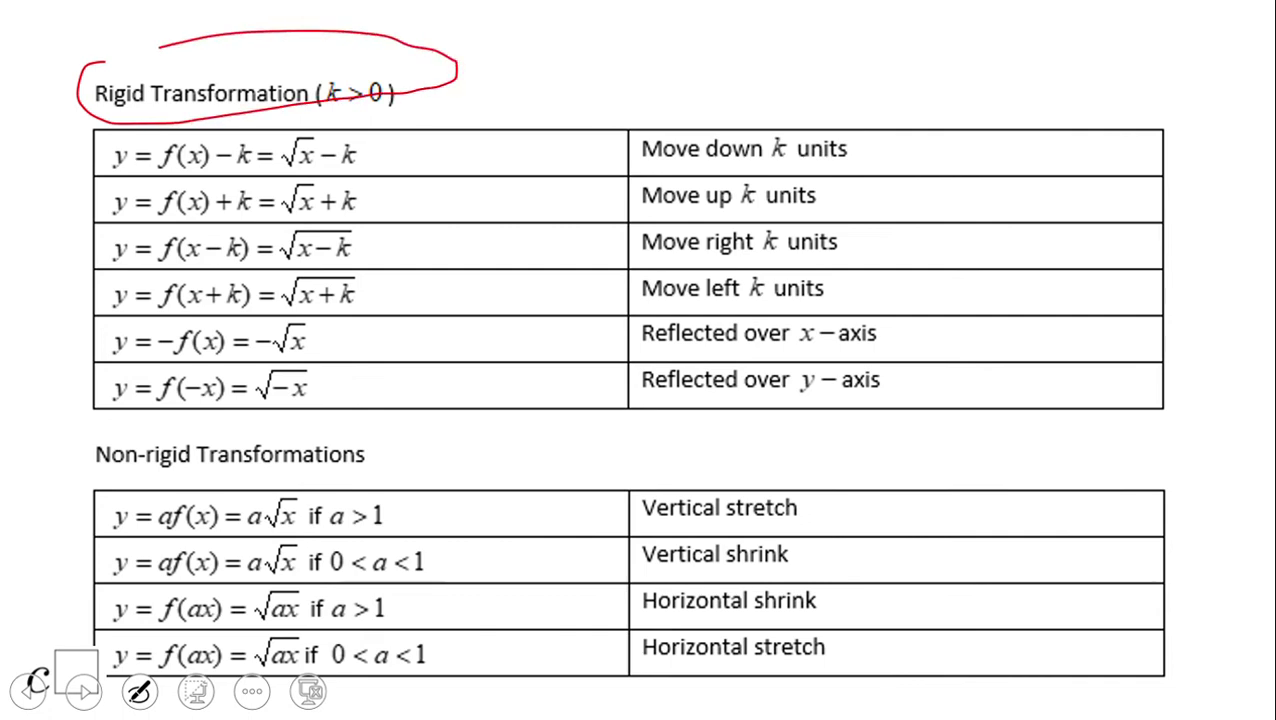